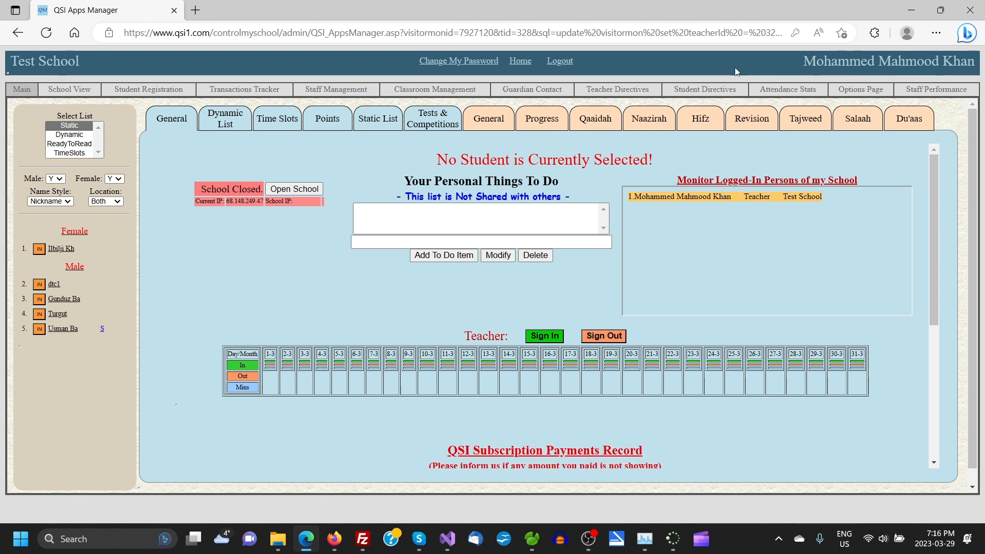
- Point out the school name and logged-in user in the header, then reload the Main page
triple_click(67, 62)
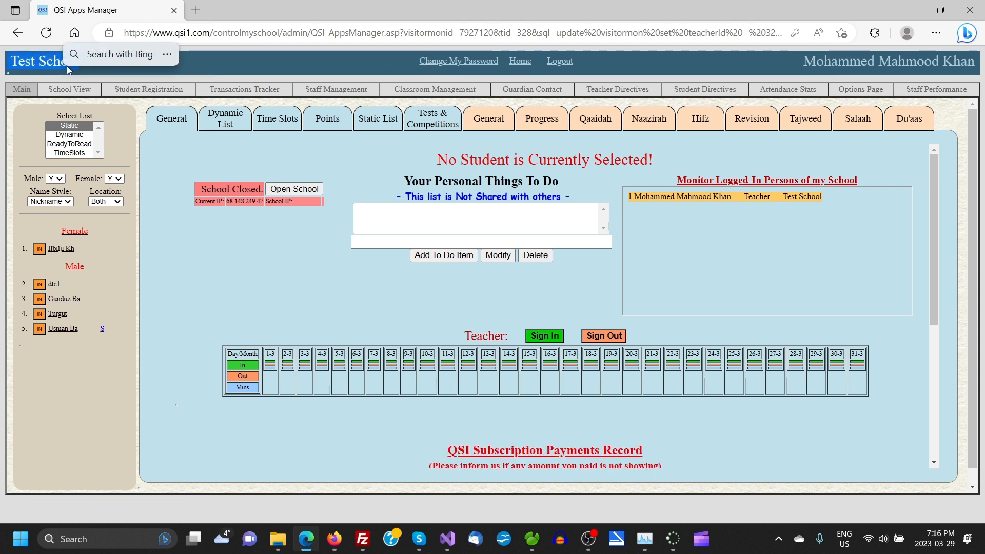
triple_click(798, 66)
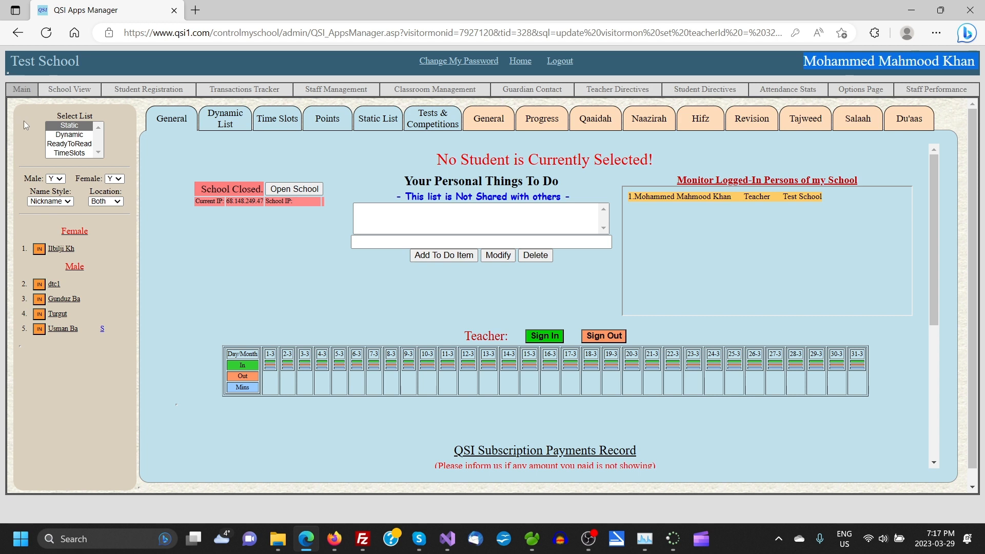
click(21, 91)
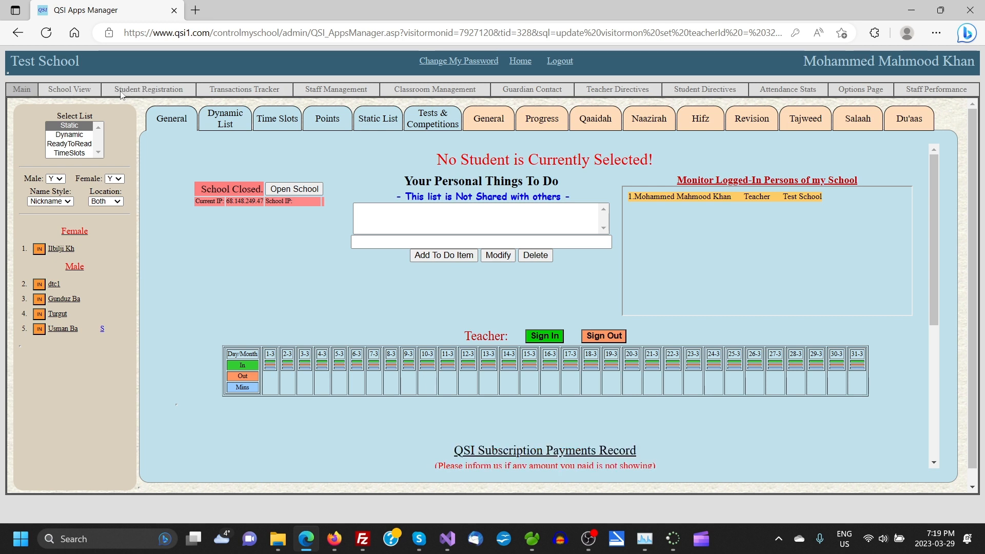
- Go to Student Registration and highlight its seven-step registration procedure
click(151, 92)
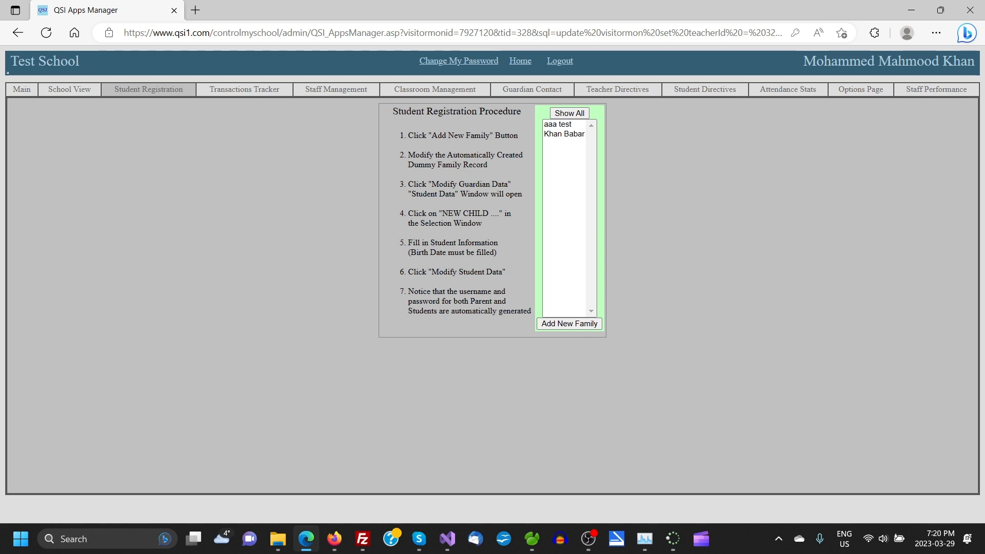
drag(392, 112, 512, 317)
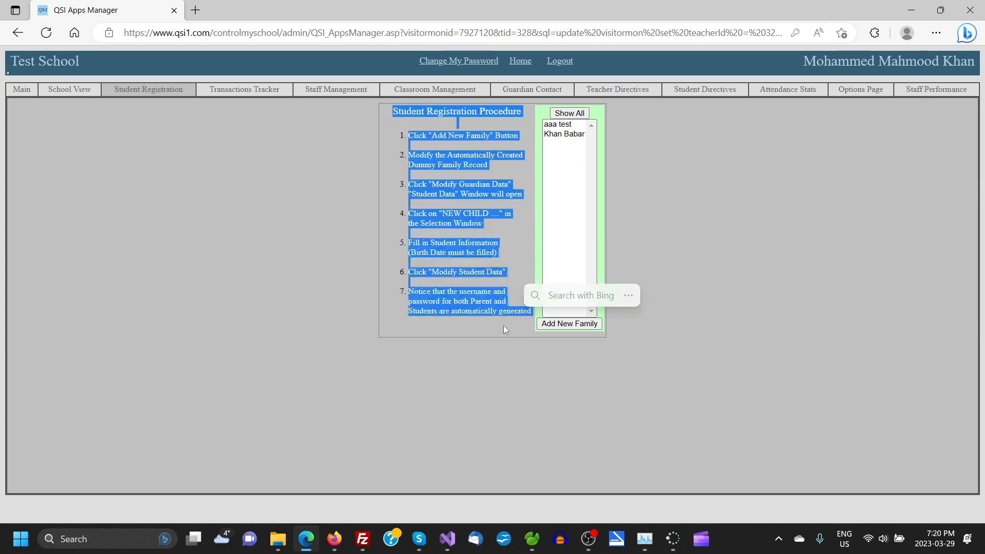
click(458, 367)
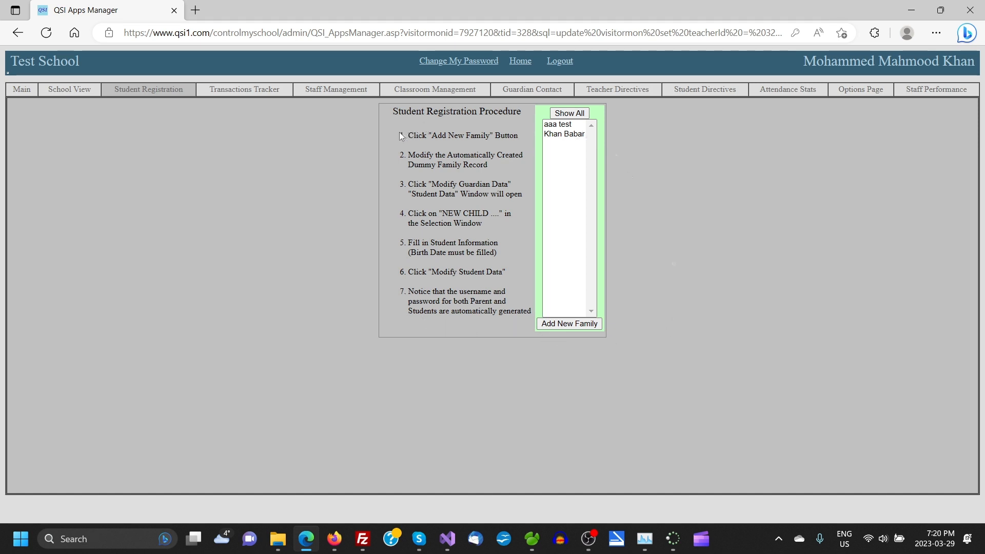
drag(408, 135, 518, 139)
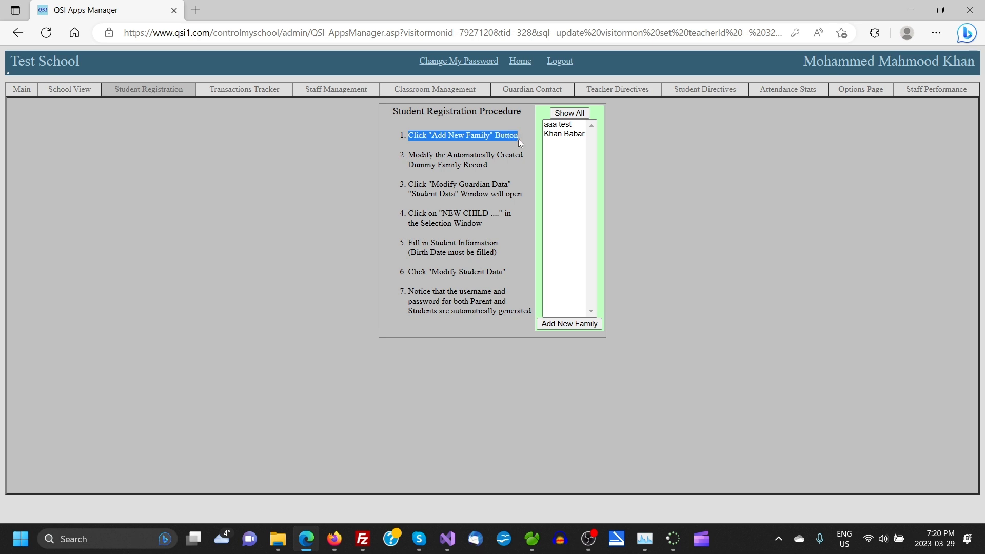
click(525, 391)
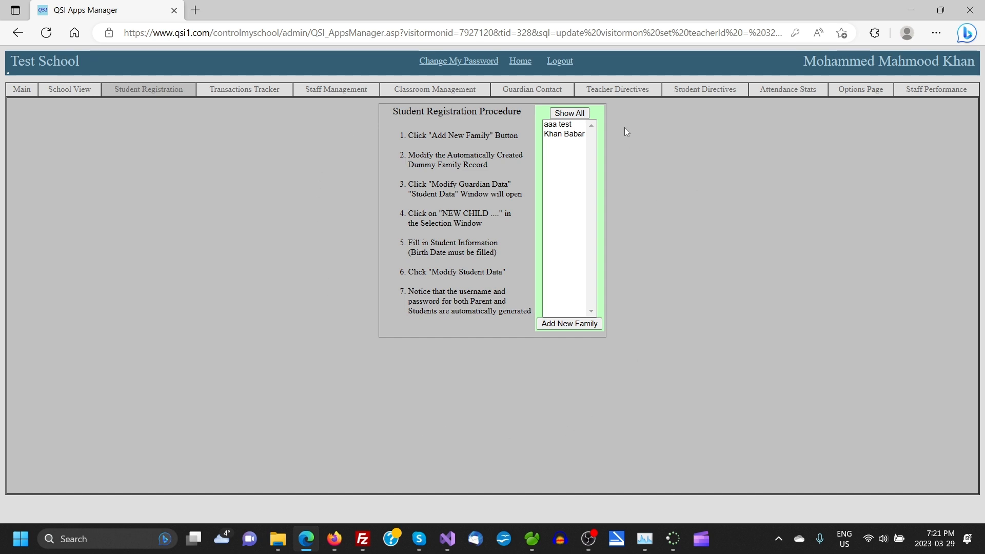
- Add a new family record and select its NEW FAMILY placeholder in the guardian's First Name
click(559, 323)
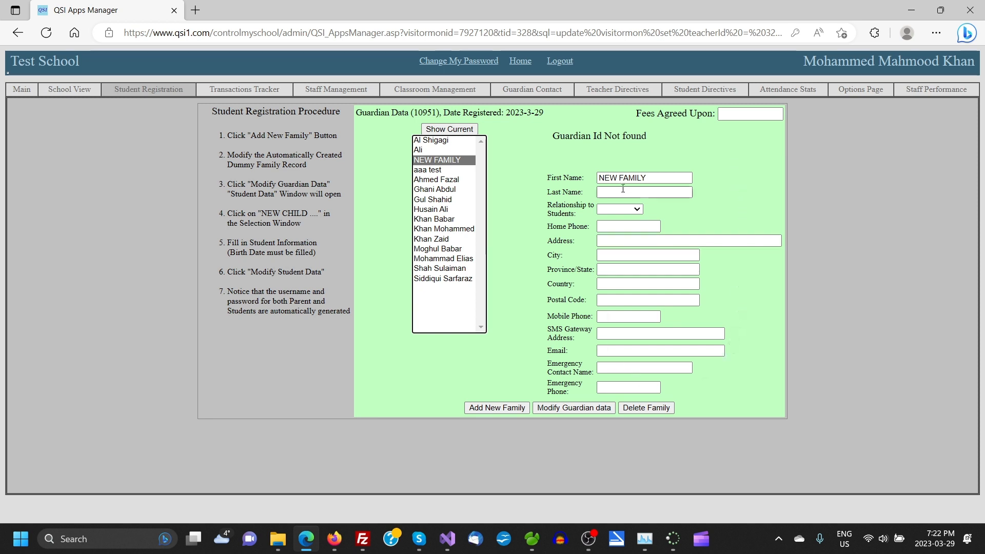
click(599, 178)
drag(598, 178, 650, 178)
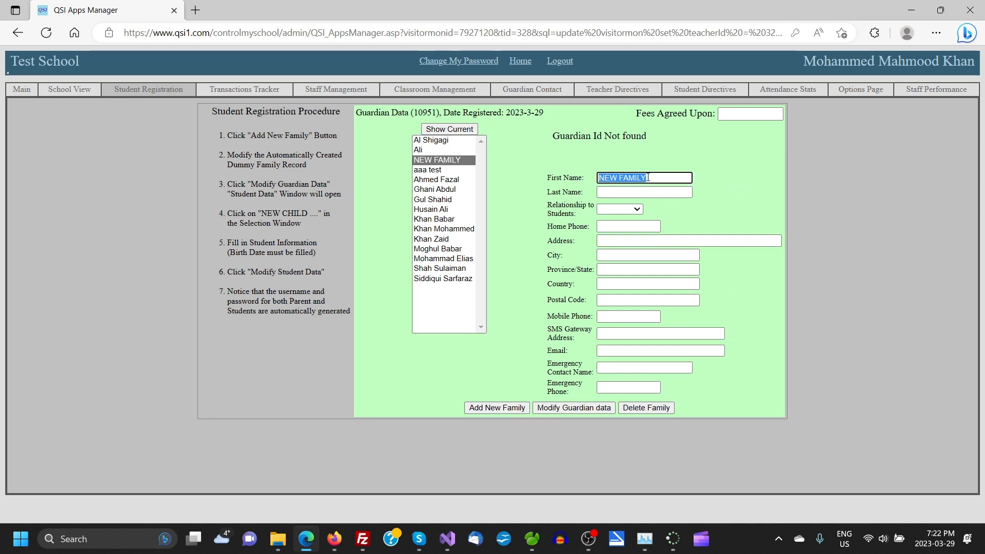
click(746, 147)
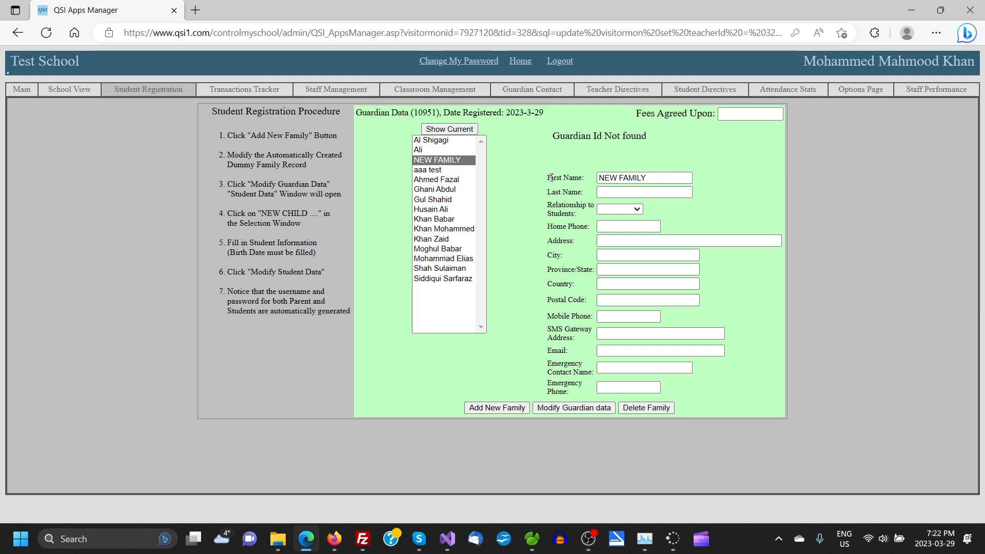
- Overwrite the NEW FAMILY First Name with the guardian's first name and enter his surname
triple_click(652, 177)
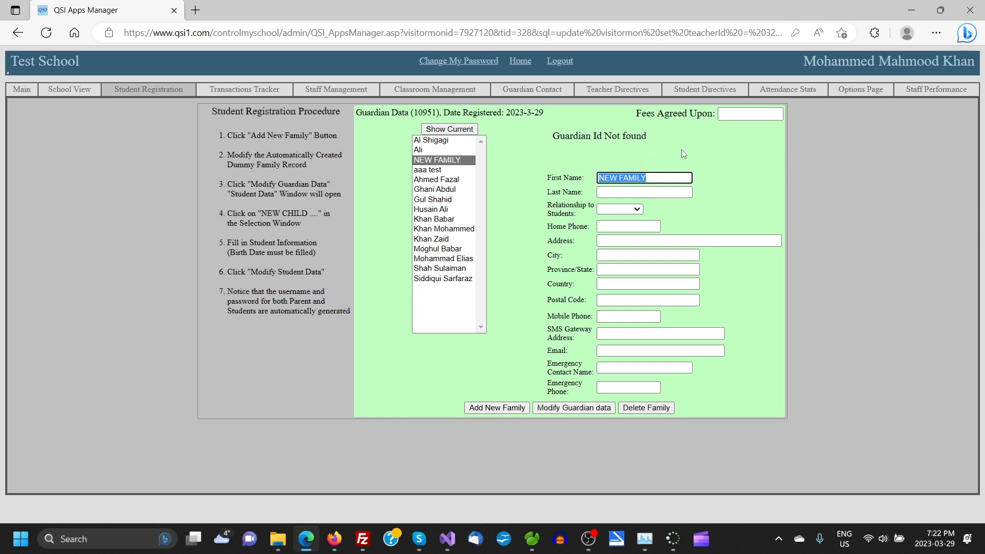
key(BackSpace)
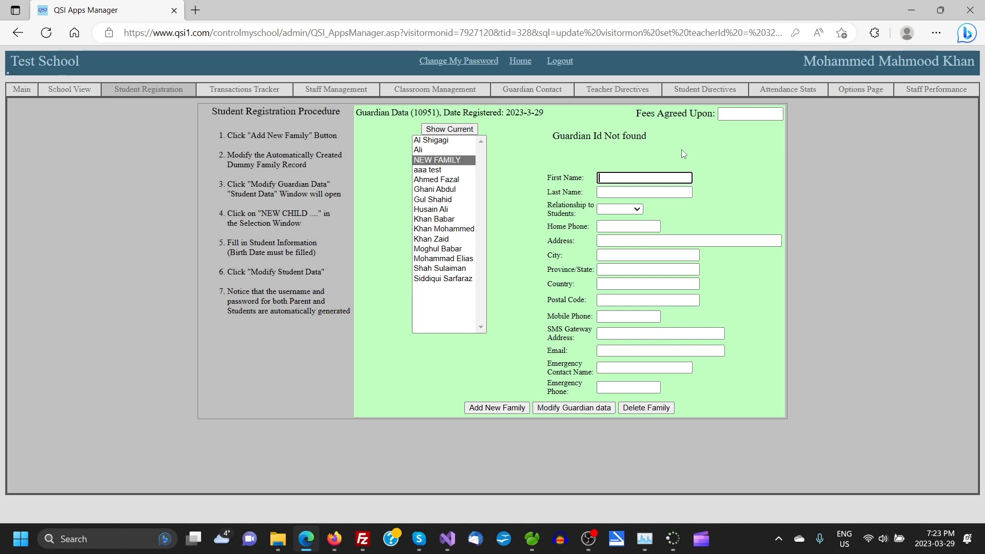
click(623, 192)
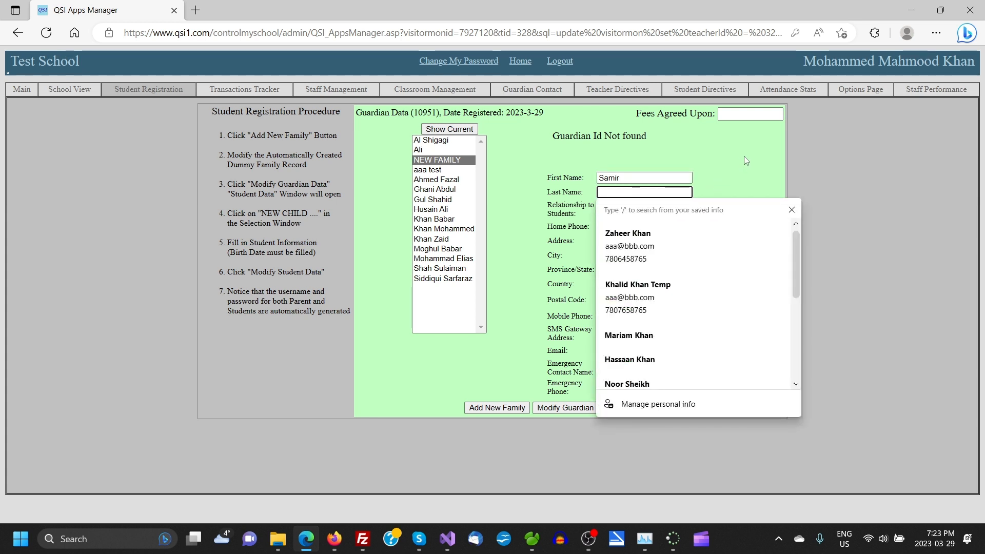
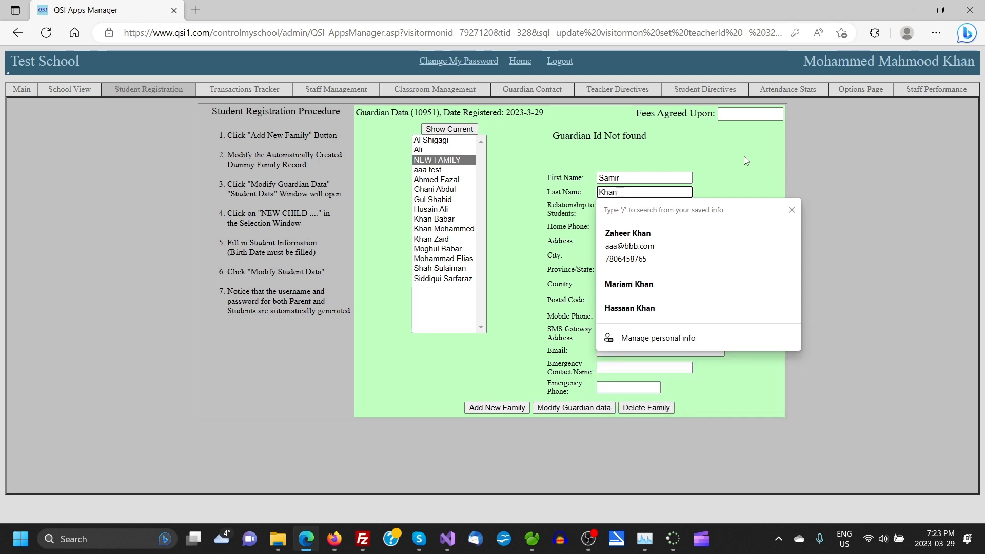
click(719, 167)
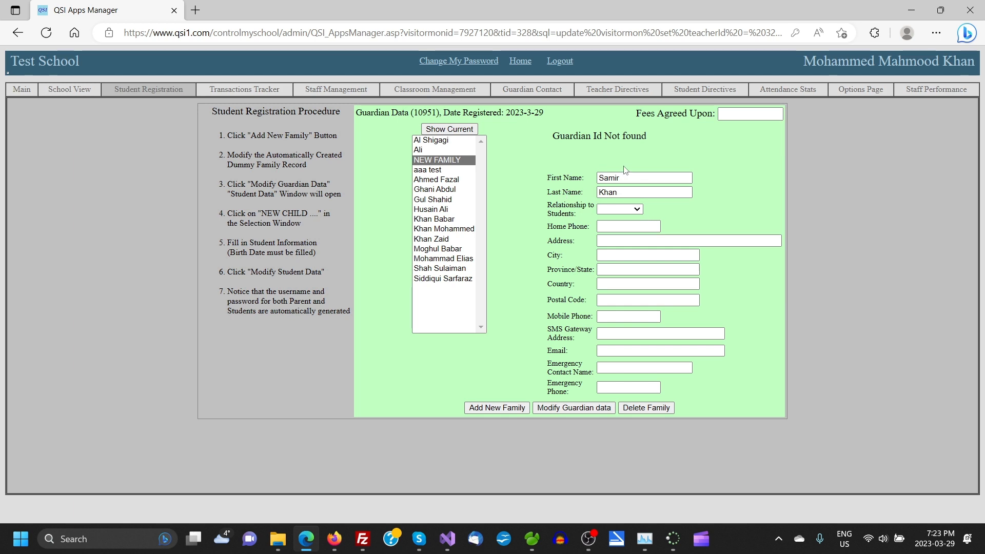
- Set the relationship to students to Father and enter the guardian's home phone number
click(637, 209)
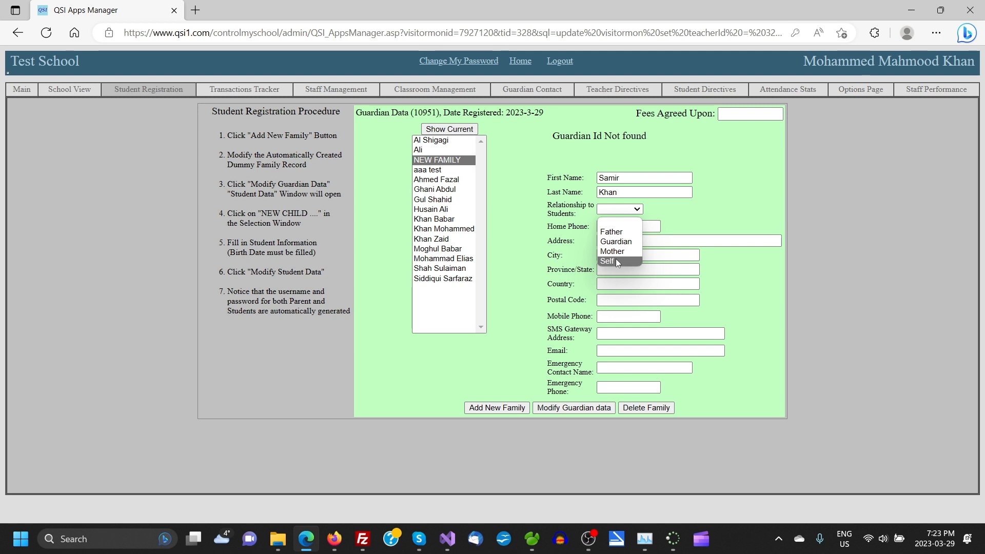
click(610, 234)
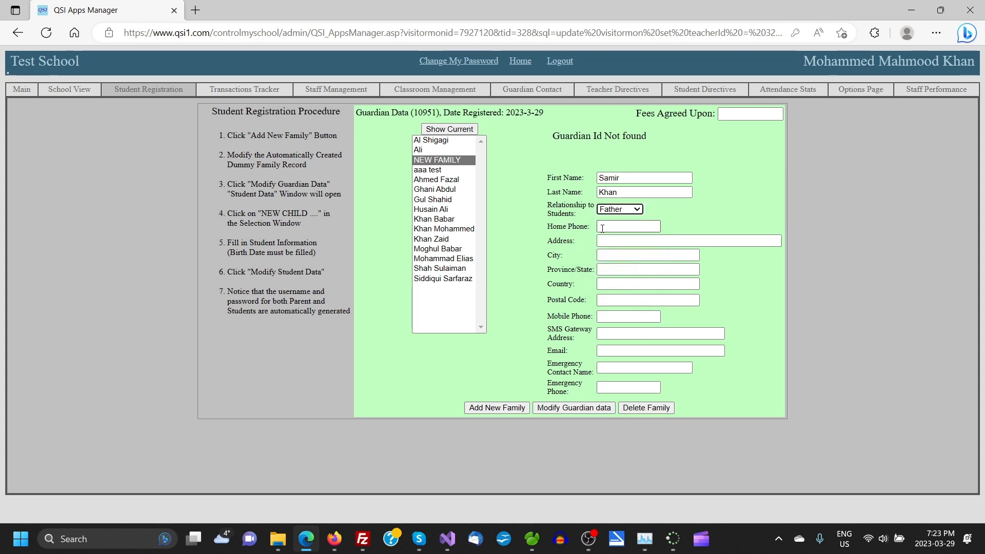
click(601, 227)
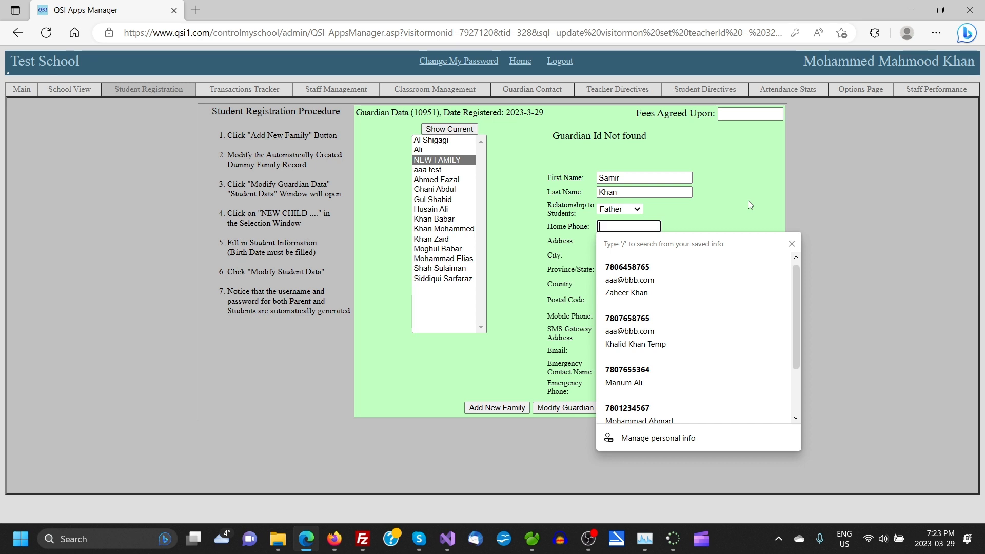
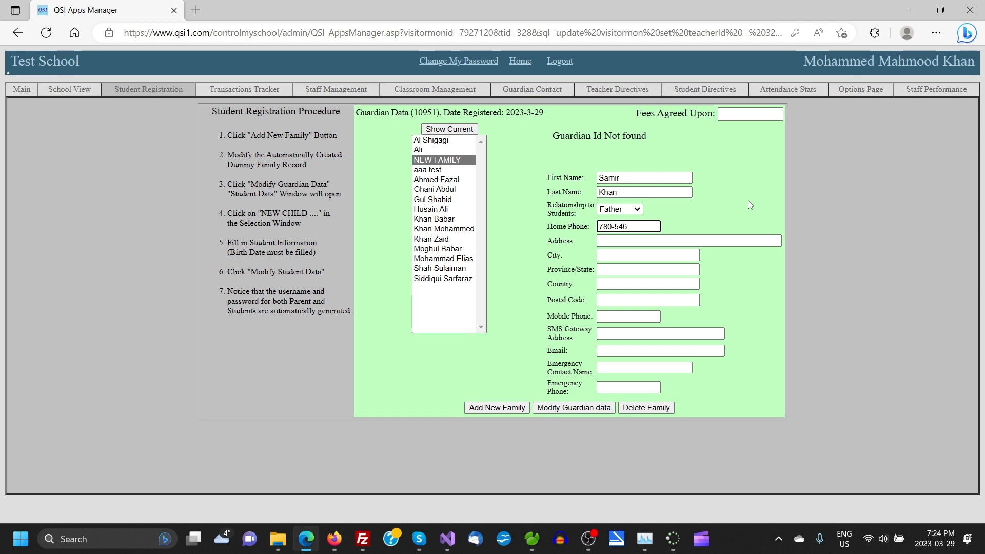
- Select the whole home phone number so it can be copied
click(603, 240)
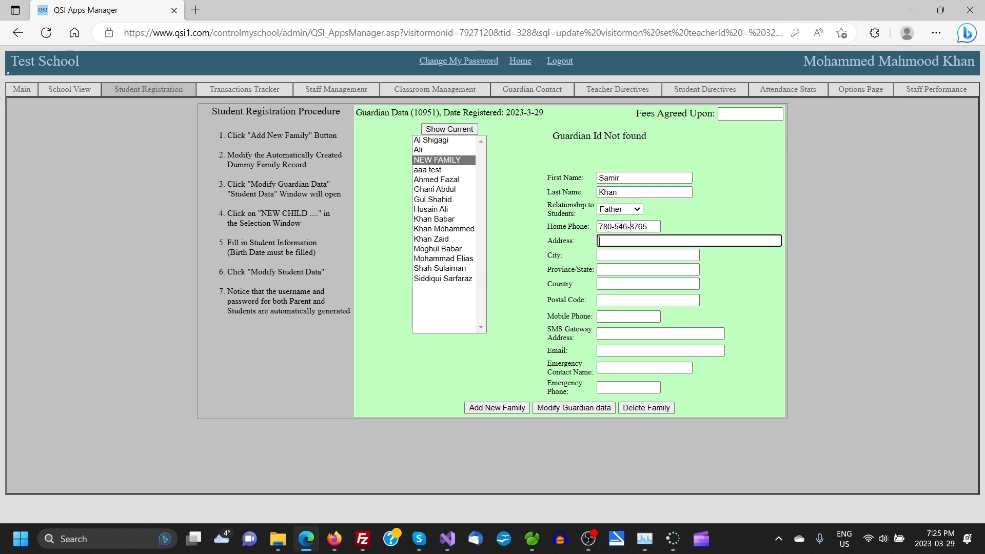
click(650, 226)
drag(651, 226, 574, 226)
key(ctrl+c)
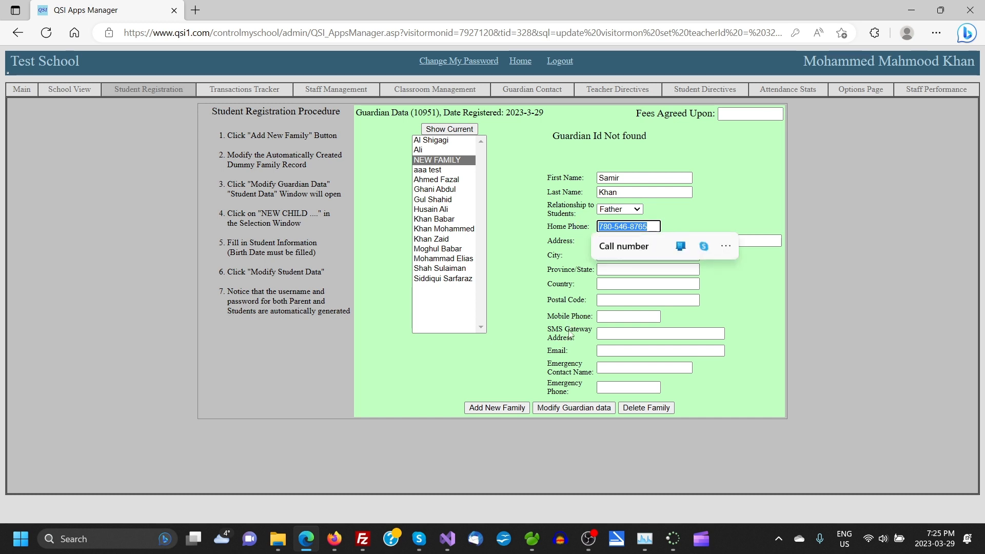
- Paste the home phone number into the guardian's Mobile Phone field
click(599, 317)
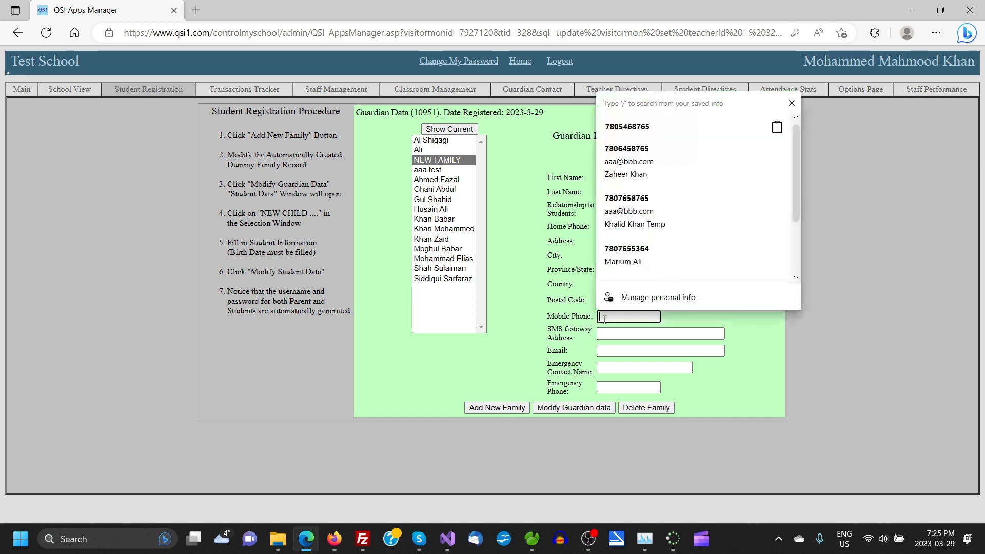
key(ctrl+v)
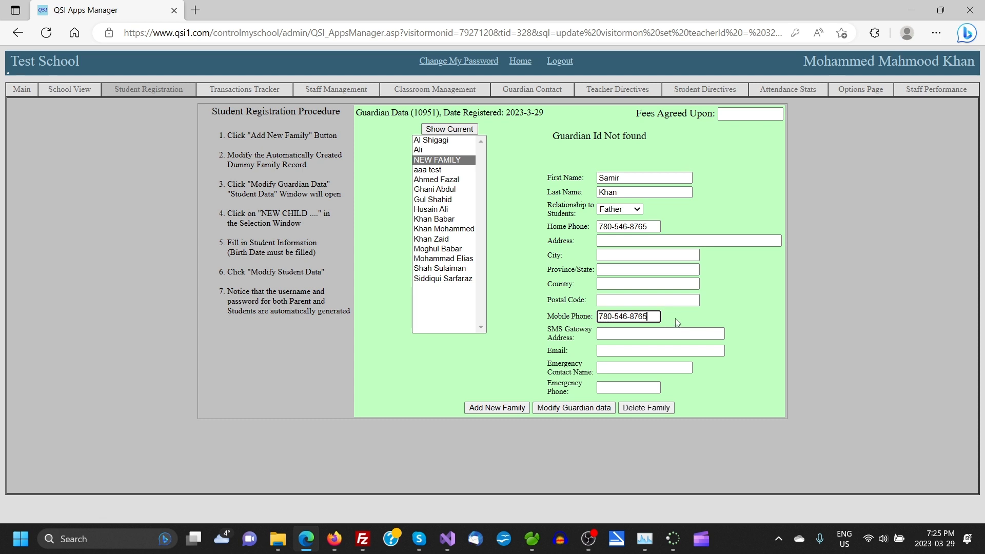
click(676, 319)
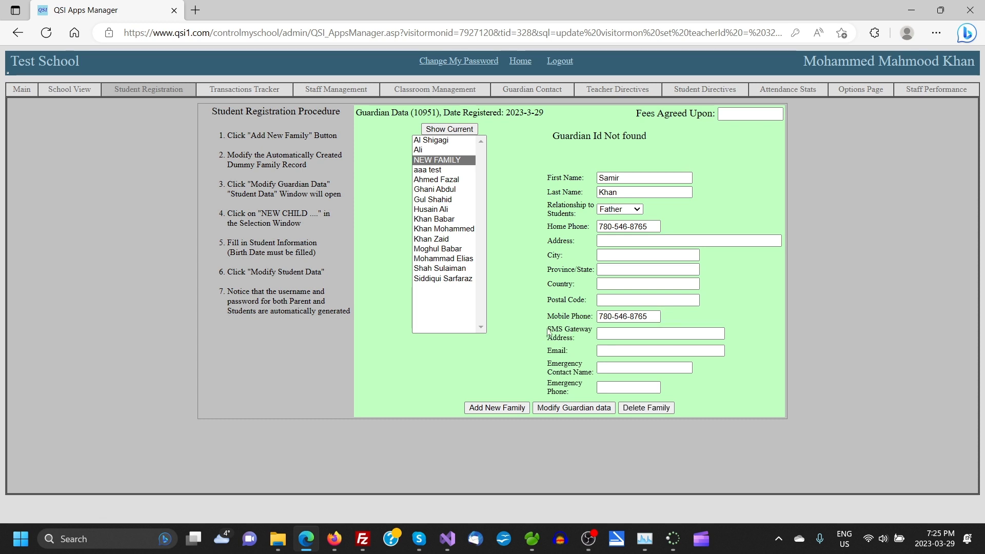
drag(547, 329, 583, 338)
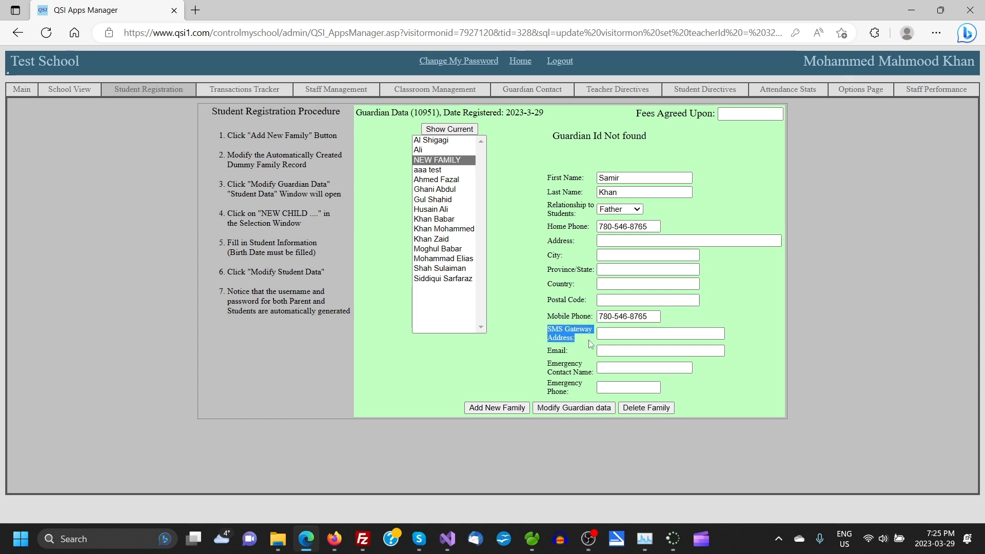
click(583, 339)
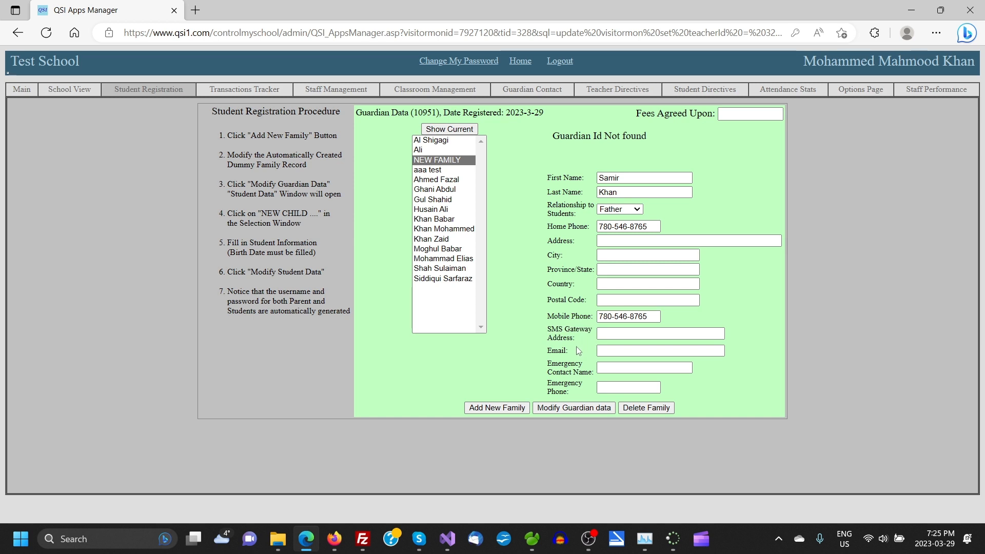
click(607, 350)
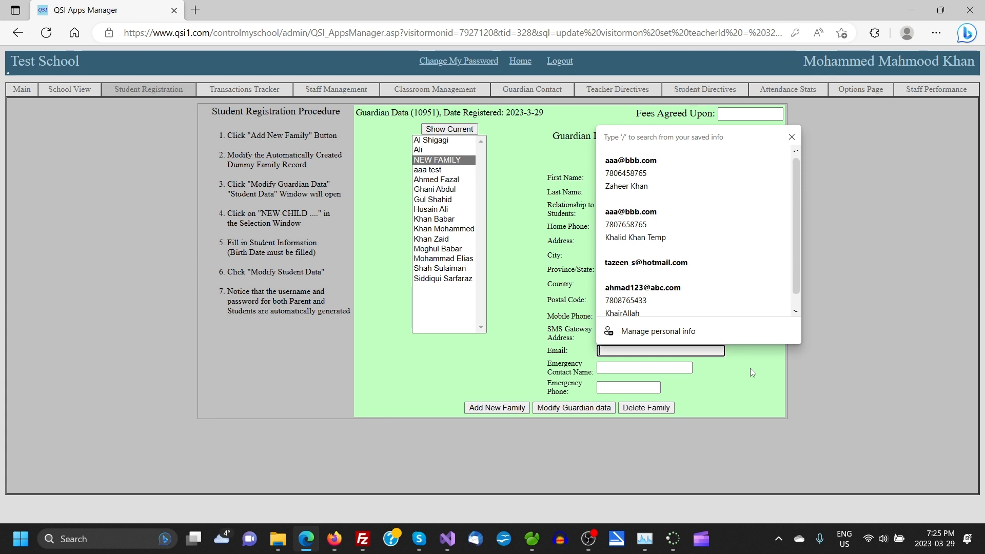
- Enter a placeholder dummy email address, inserting the missing @ sign
key(Escape)
text(du)
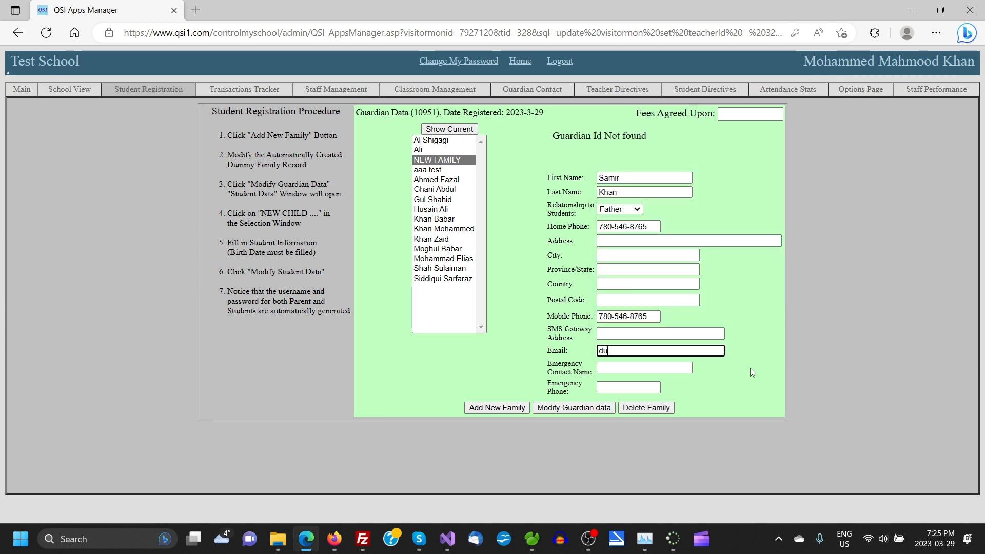
text(mmy@dummy.com)
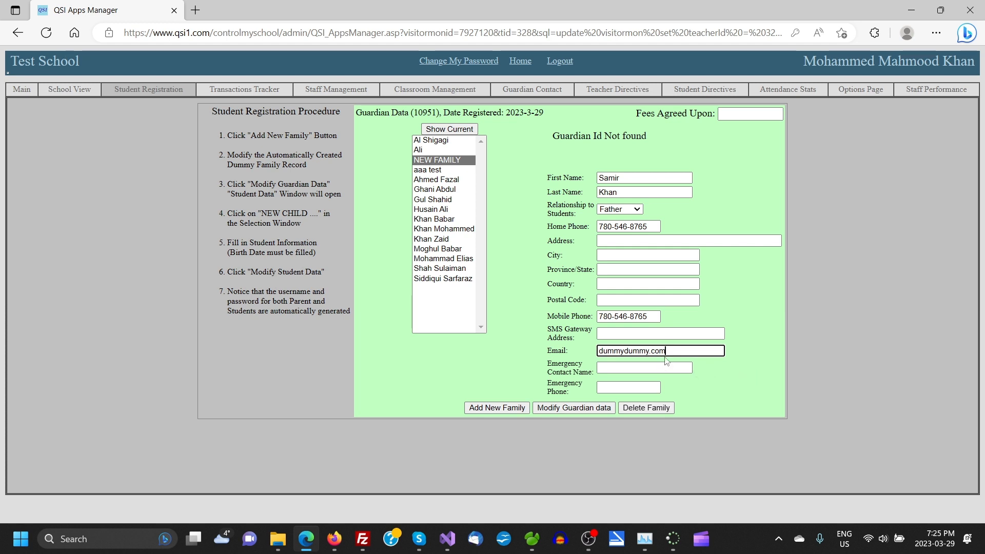
click(623, 350)
text(@)
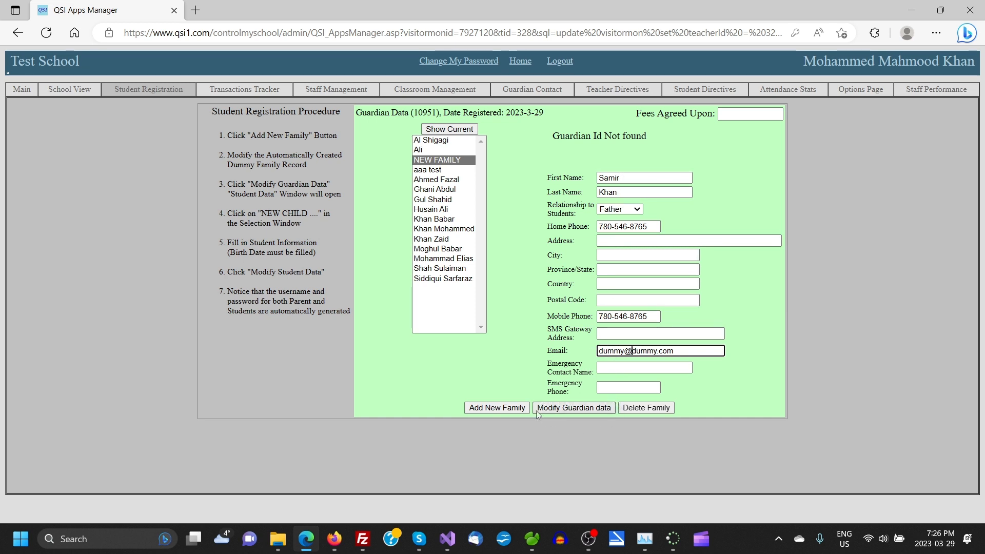
click(565, 409)
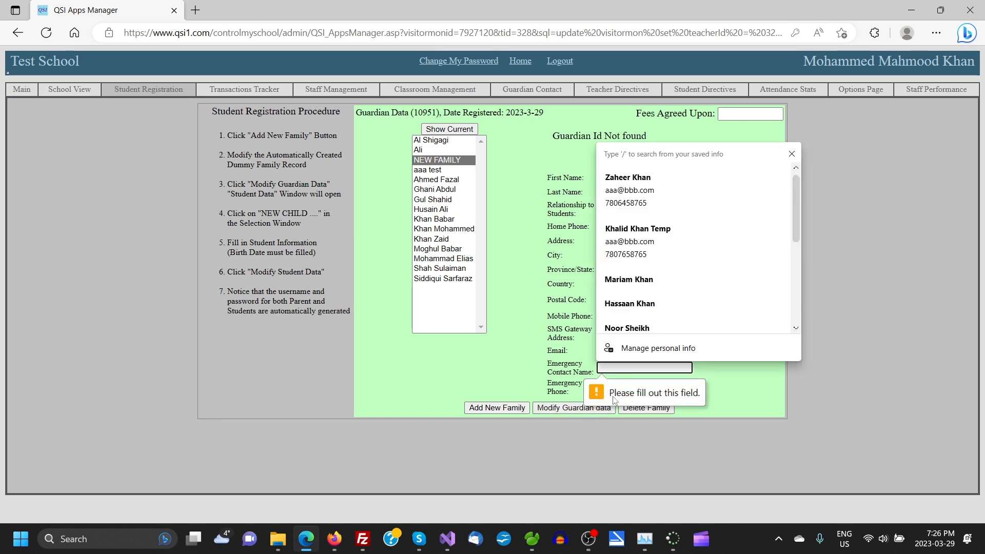
click(736, 382)
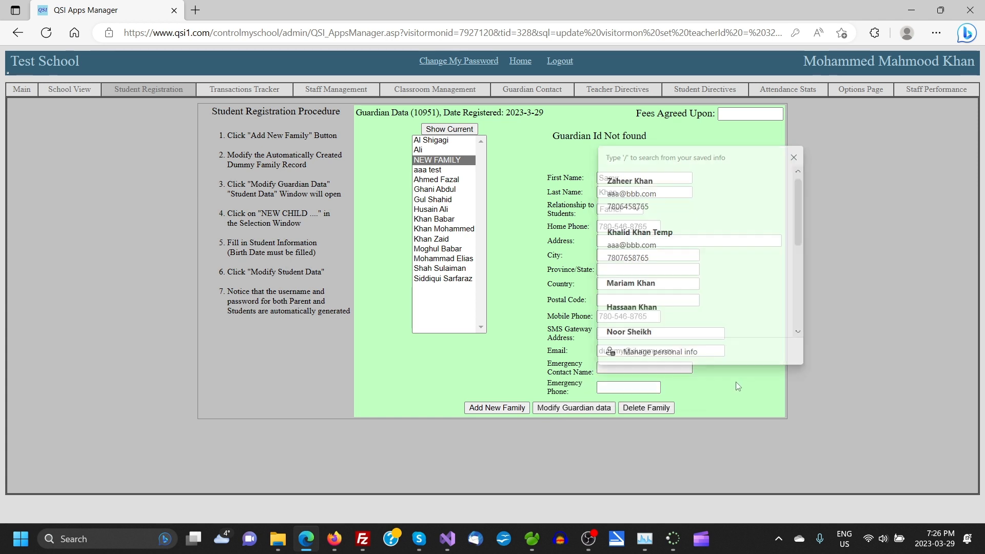
click(603, 368)
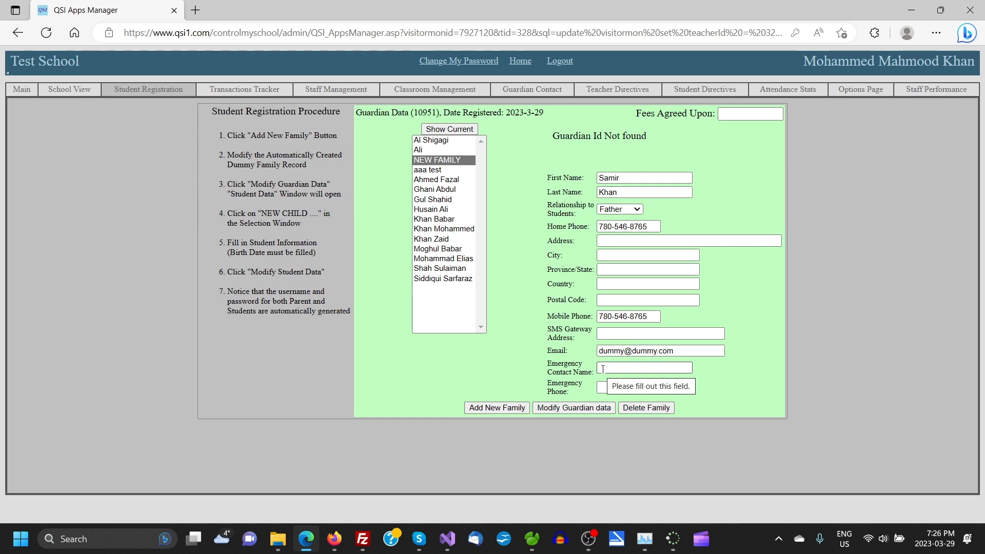
click(603, 368)
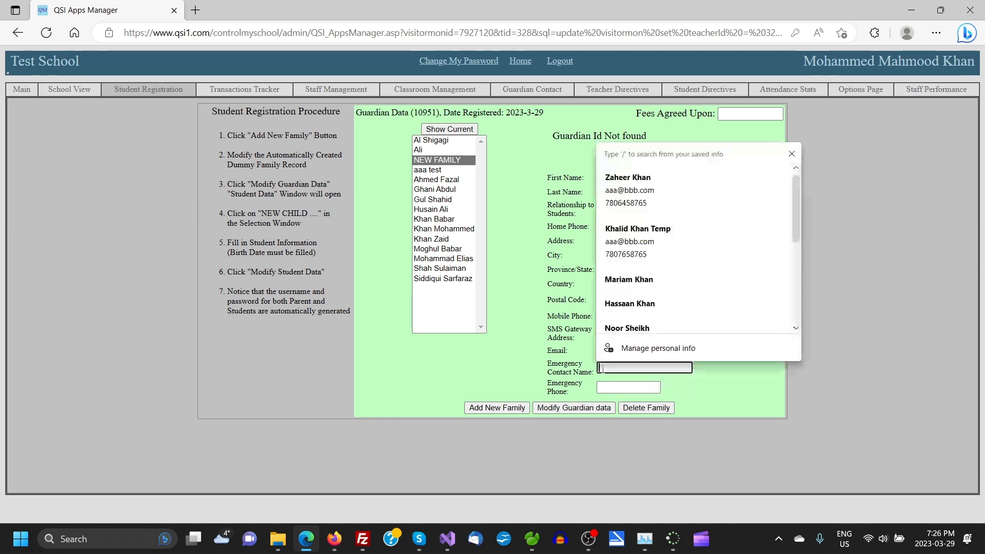
click(732, 377)
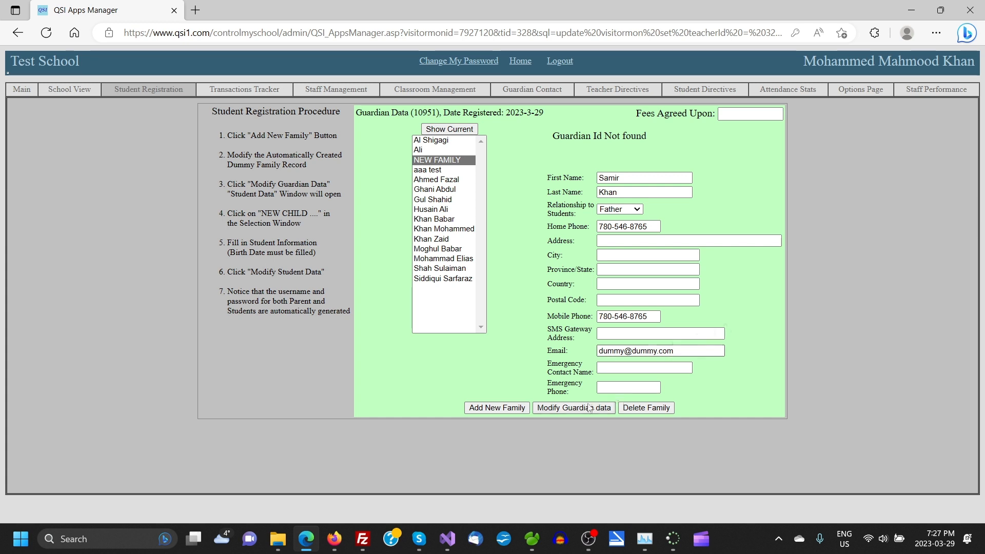
- Enter the emergency contact's name and begin the emergency phone number
click(607, 368)
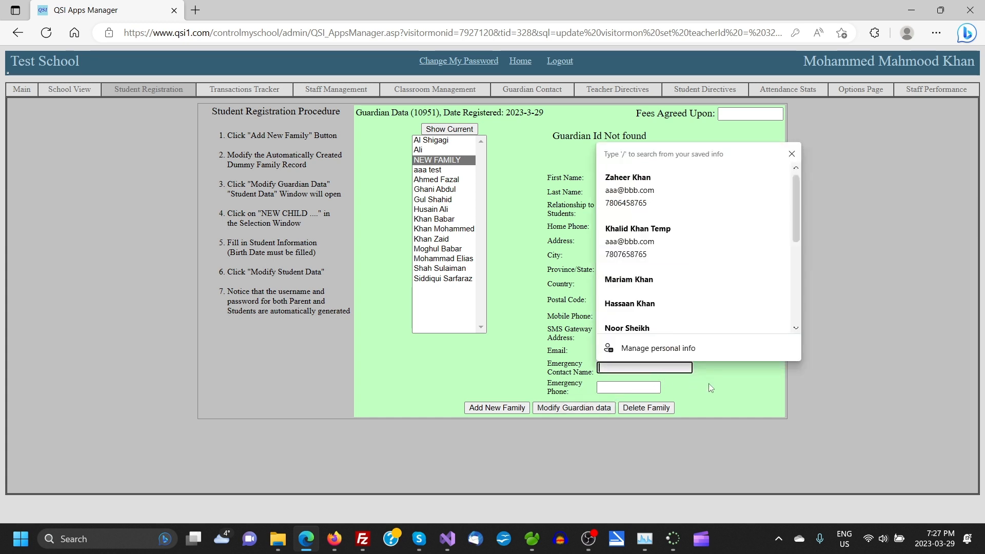
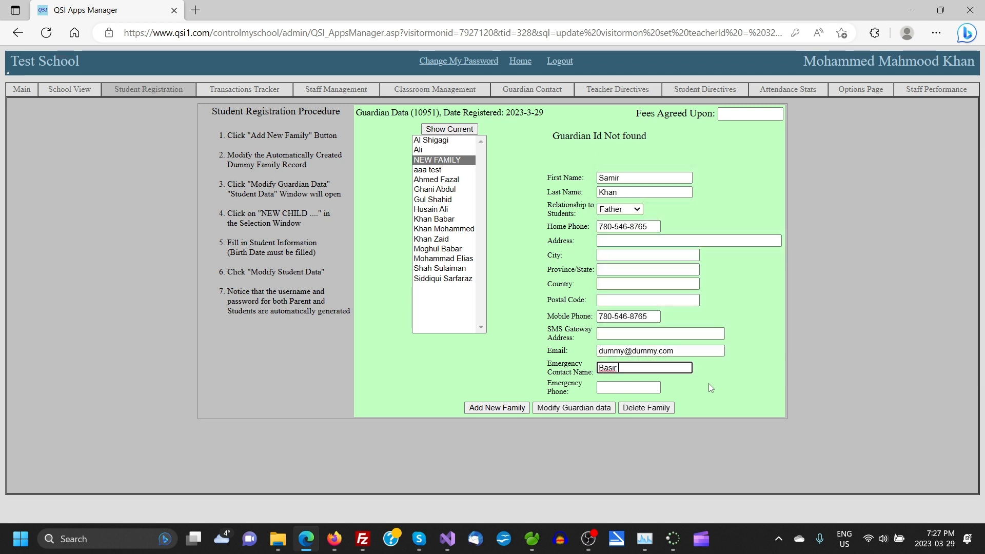
click(622, 391)
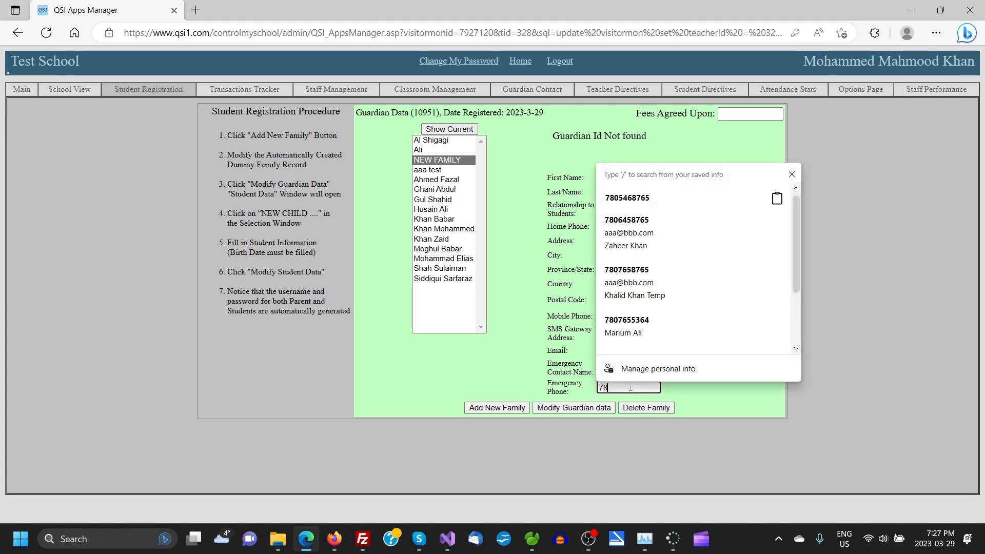
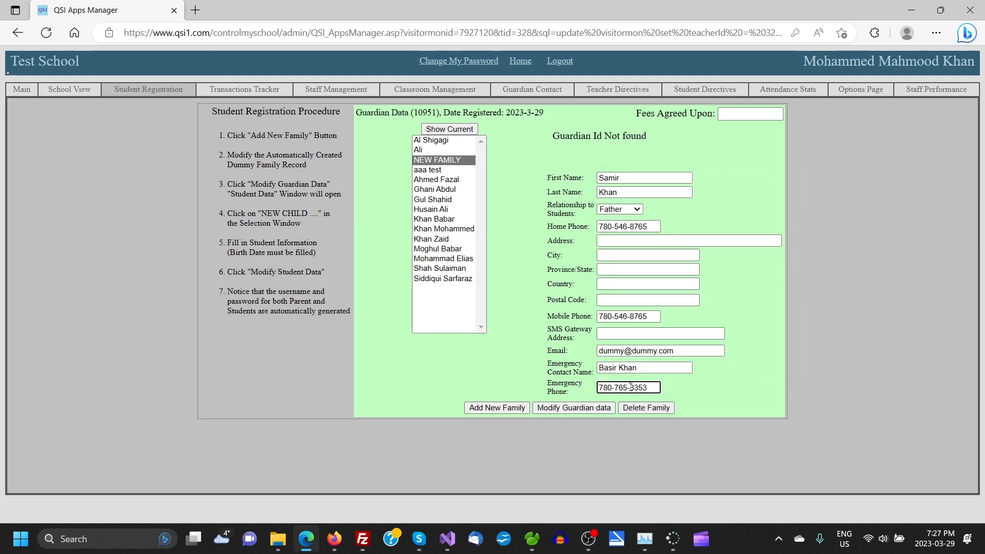
- Save the guardian record with Modify Guardian data
click(571, 408)
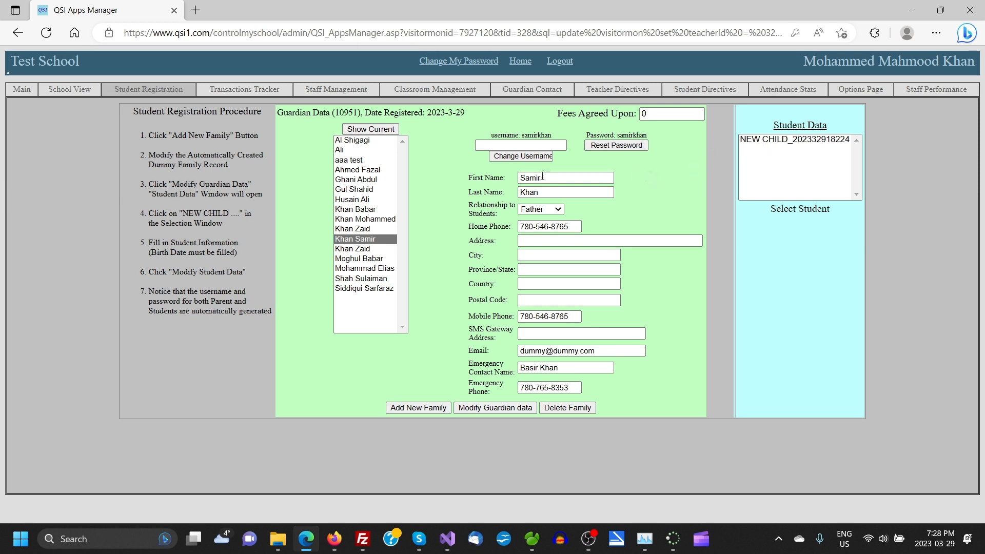
click(558, 210)
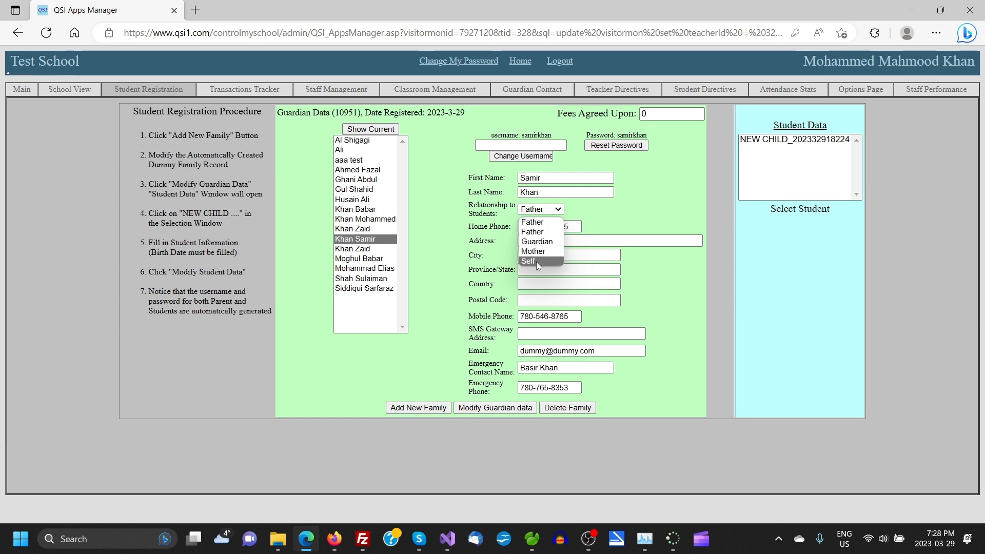
click(616, 213)
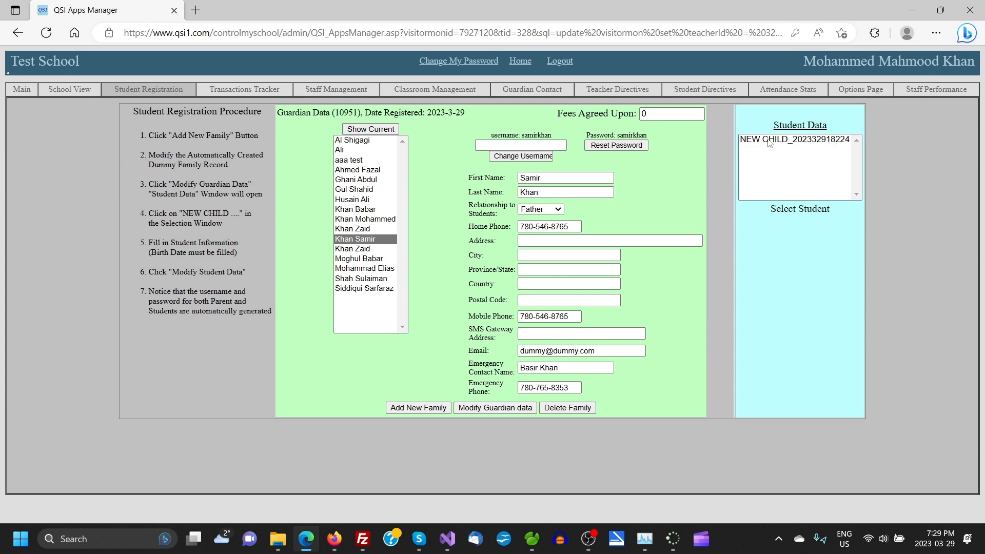
- Load the NEW CHILD entry from the Student Data list into the student form
click(793, 139)
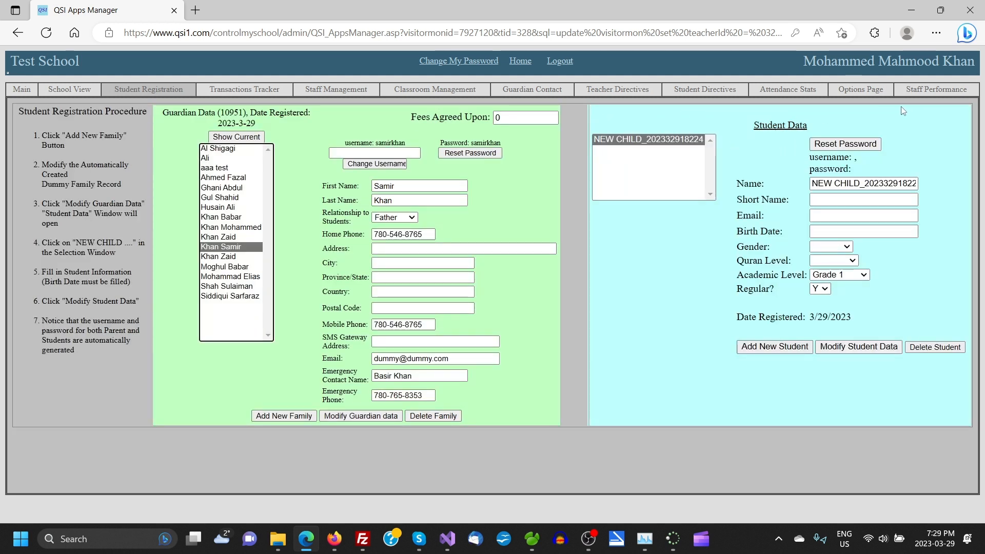
- Delete the NEW CHILD placeholder from Name and type the student's full name
drag(742, 125, 820, 127)
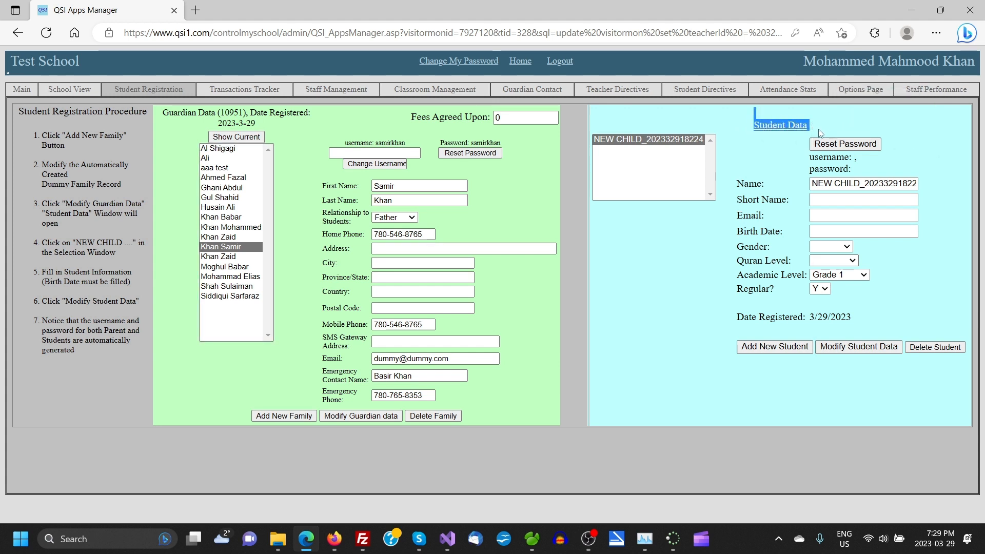
click(820, 133)
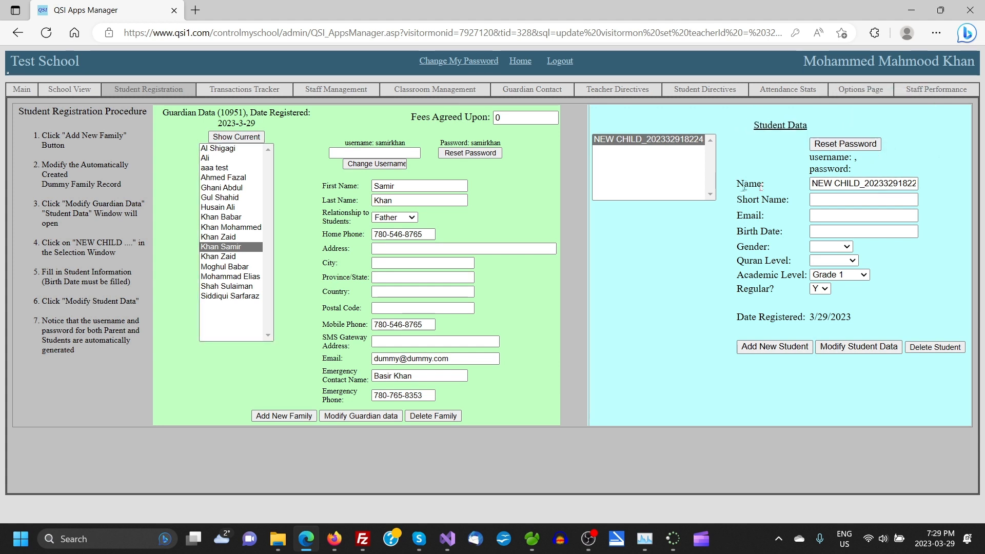
double_click(850, 183)
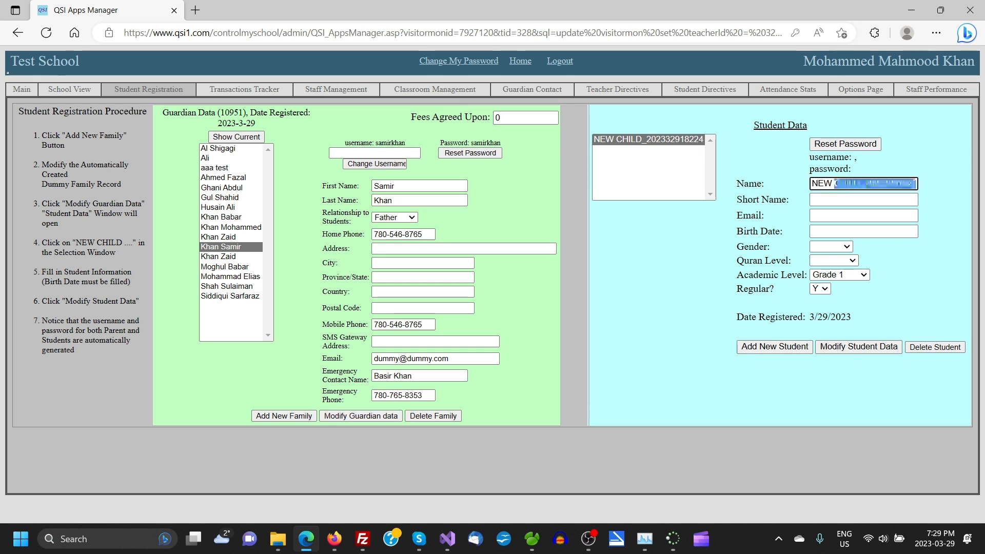
click(835, 185)
double_click(836, 186)
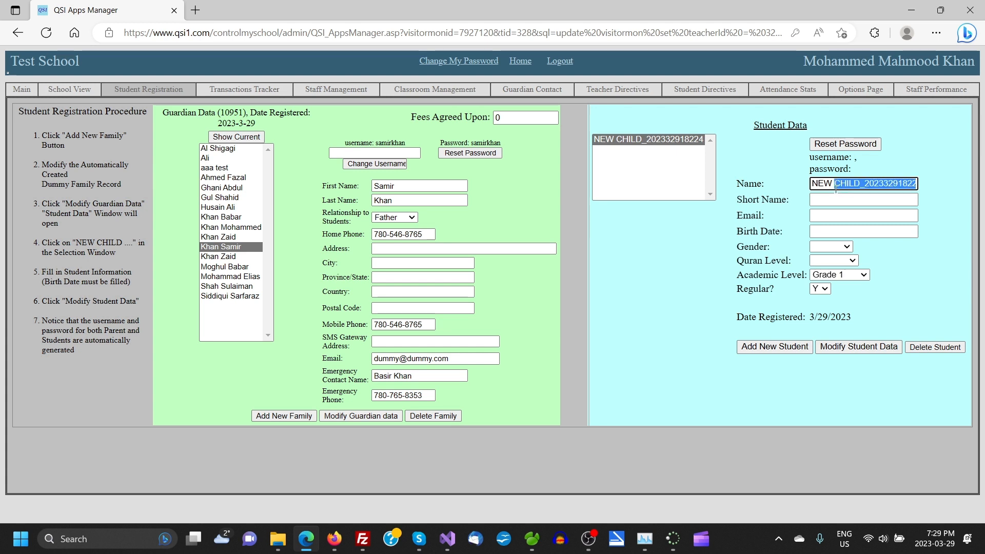
click(835, 187)
key(BackSpace)
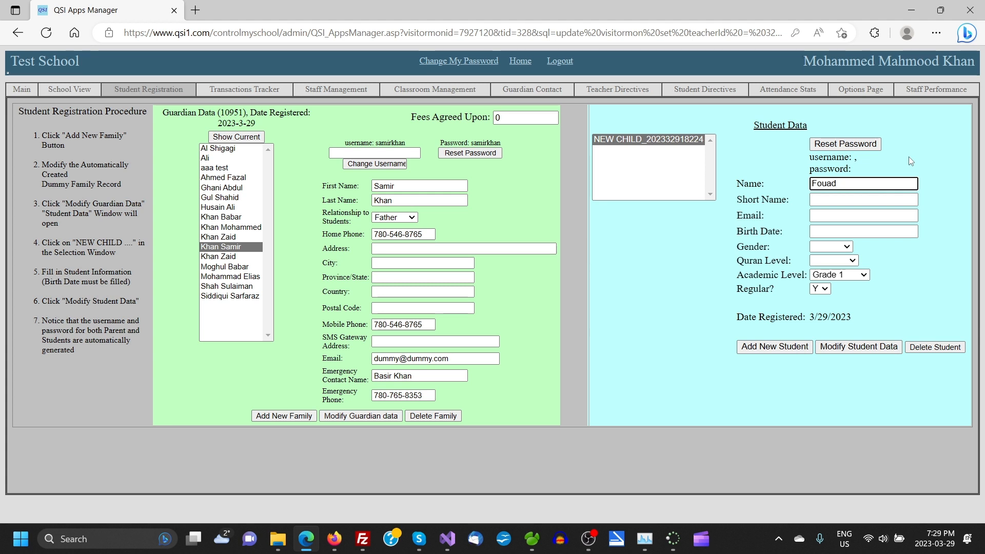
text(han)
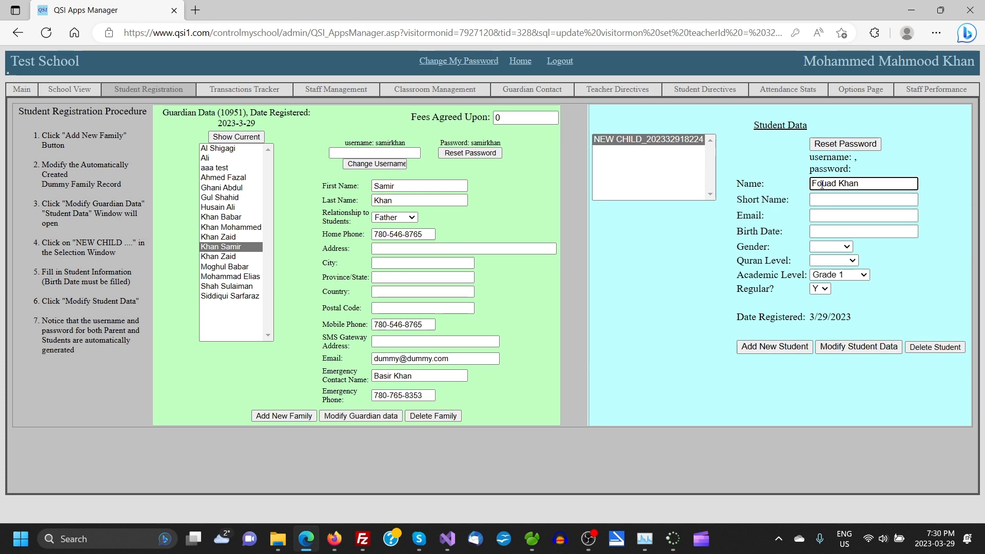
double_click(822, 184)
click(824, 184)
click(821, 200)
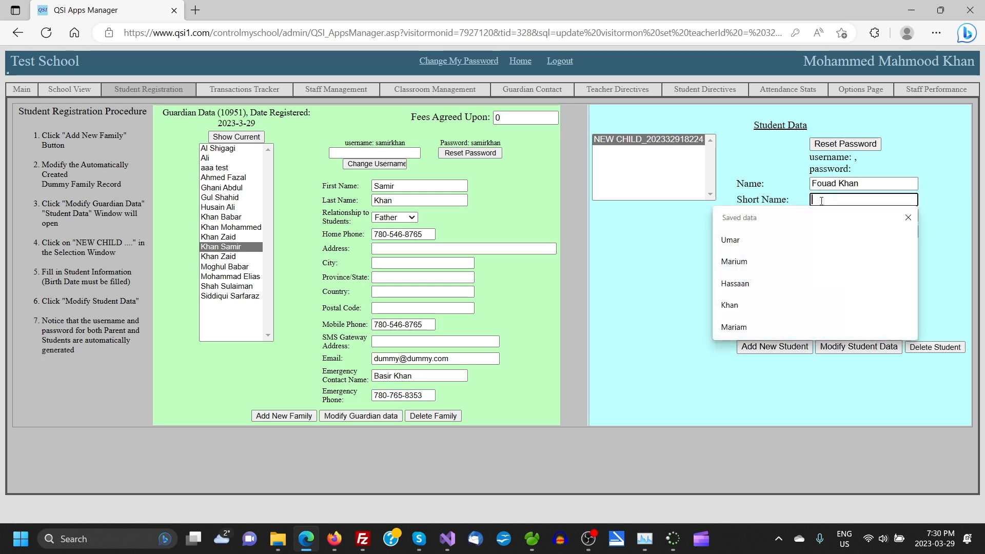
- Enter the student's first name as the short name, leaving the email field blank
text(Fouad)
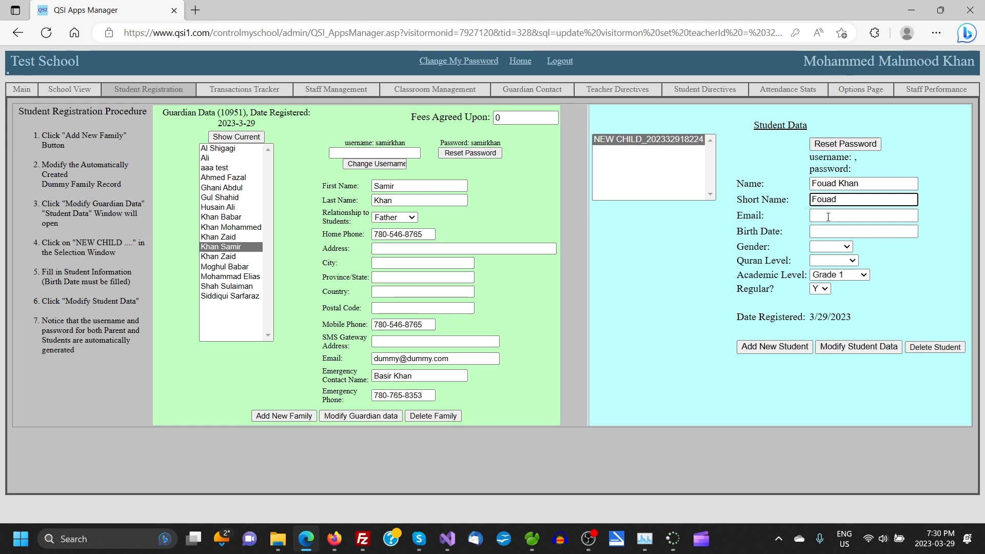
click(827, 216)
click(845, 199)
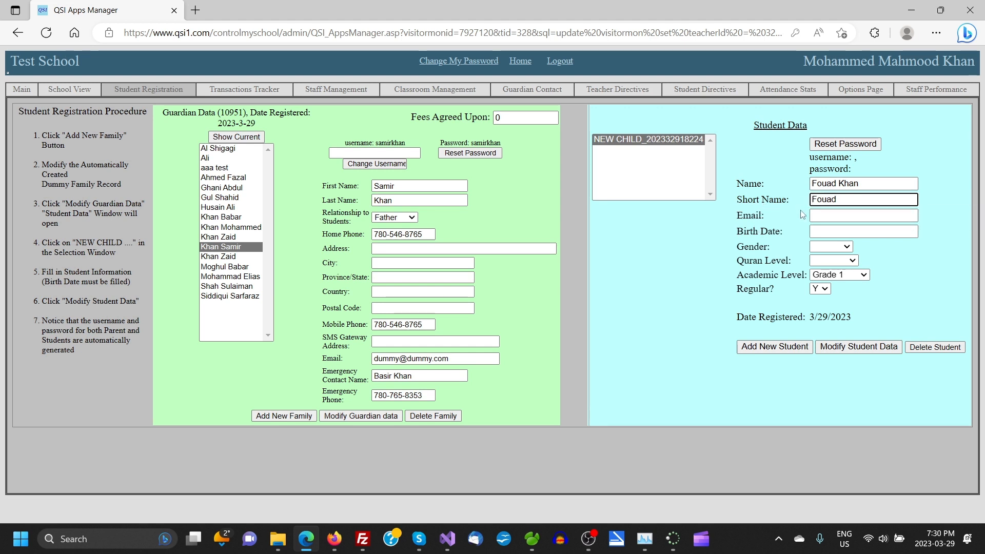
drag(738, 216, 773, 219)
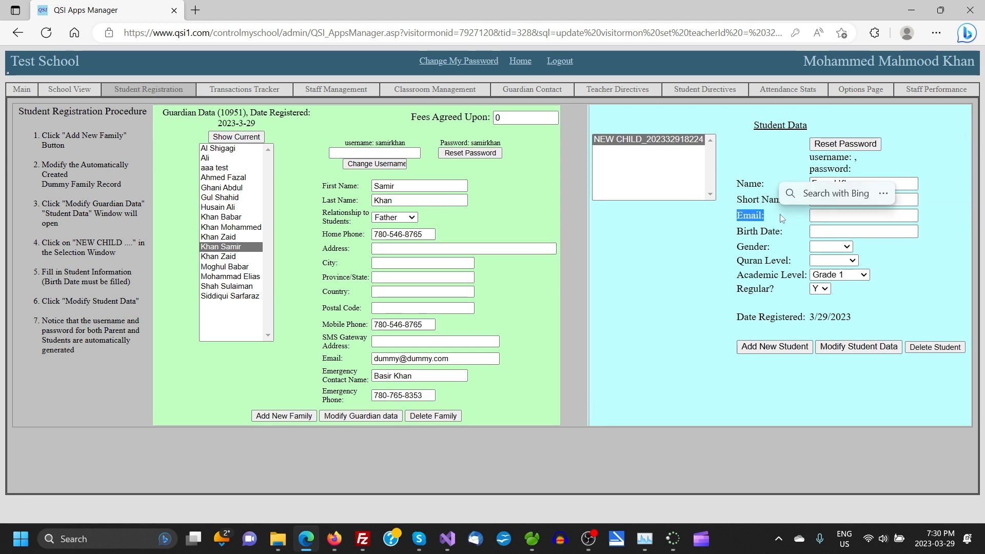
click(756, 218)
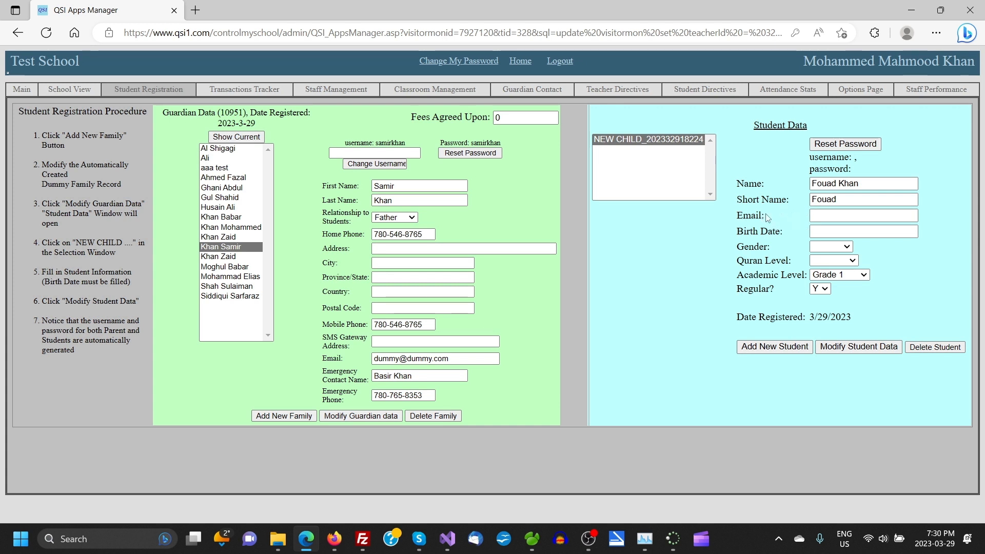
click(823, 235)
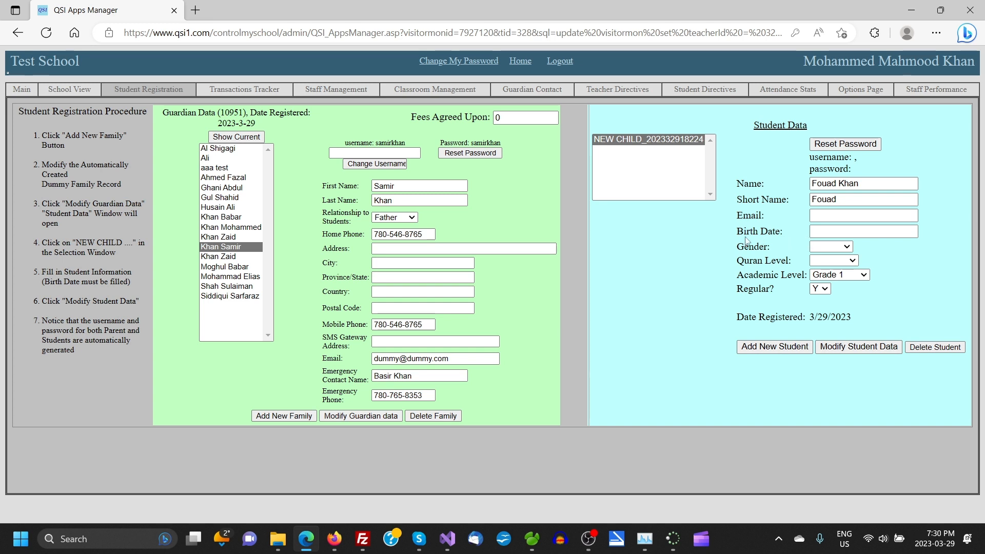
click(856, 230)
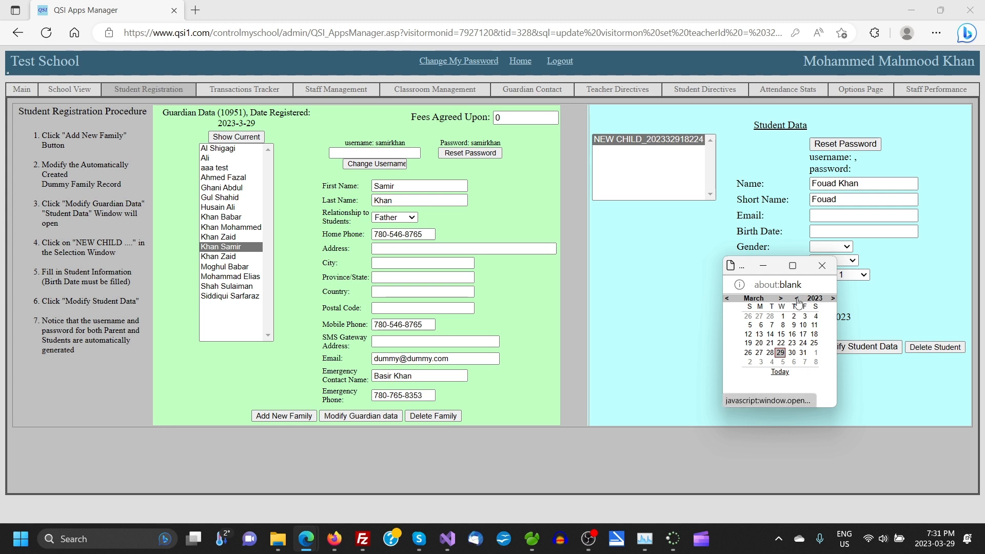
click(797, 298)
click(796, 299)
click(797, 299)
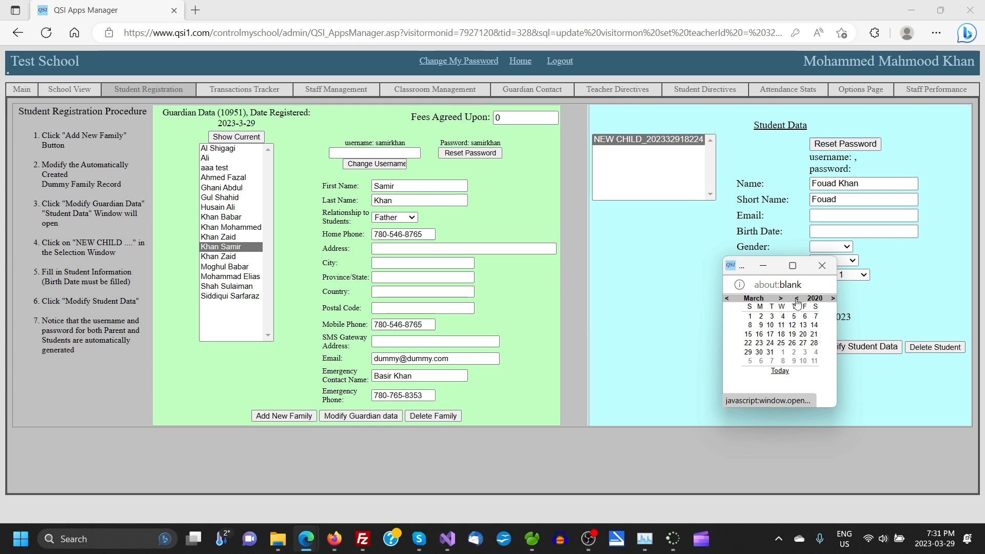
click(796, 300)
click(796, 299)
click(797, 300)
click(797, 299)
click(797, 300)
click(797, 300)
click(796, 300)
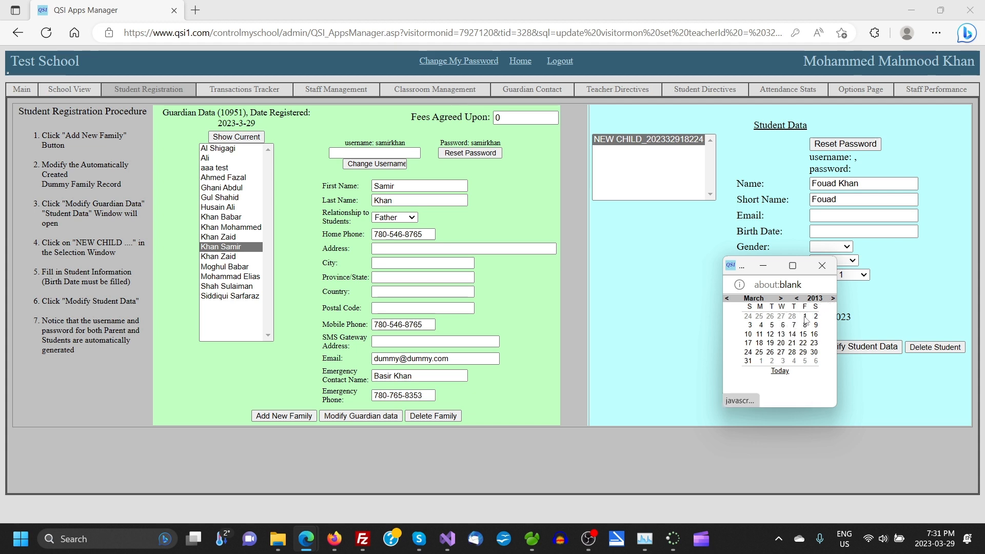
click(804, 316)
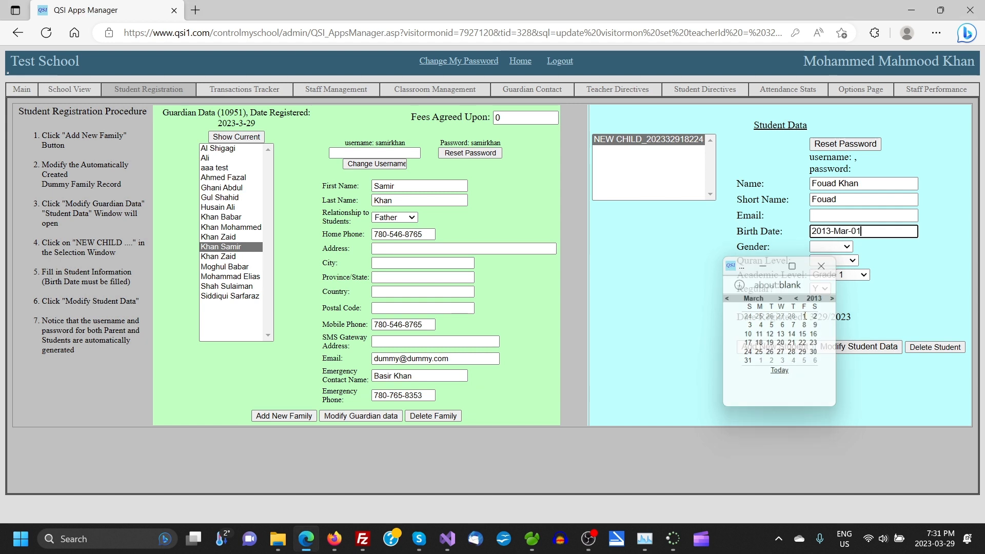
- Set the gender to Male and keep Grade 1 as the academic level
click(846, 247)
click(832, 273)
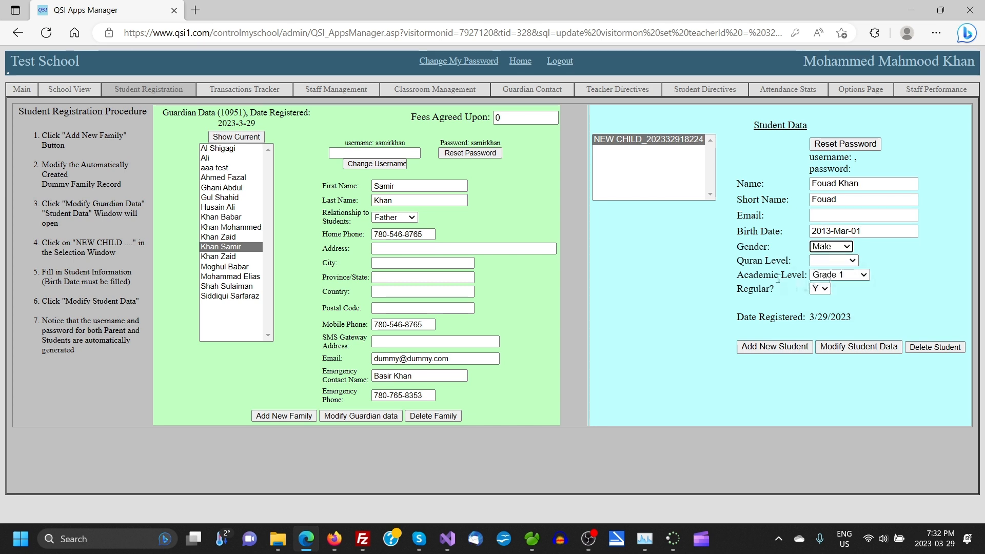
click(865, 276)
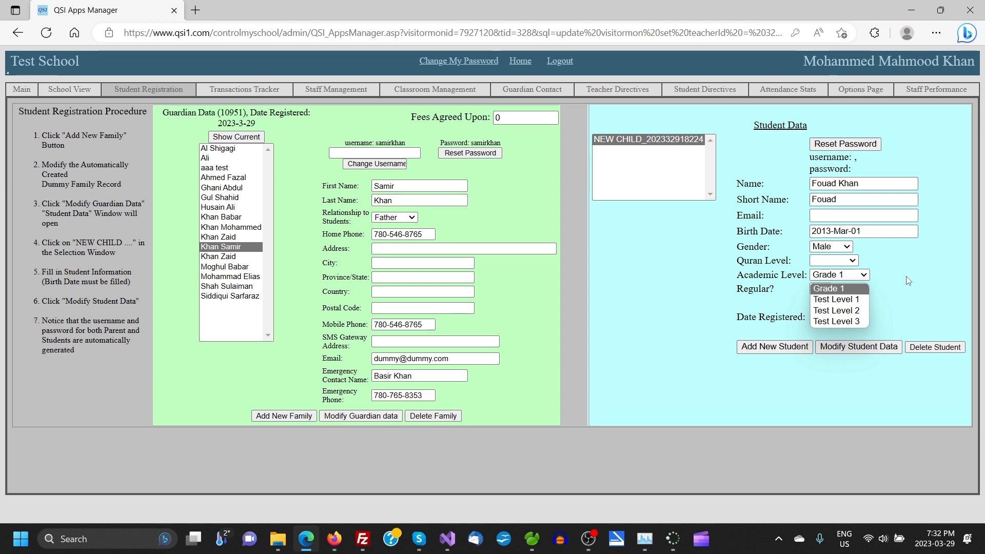
click(905, 278)
click(866, 277)
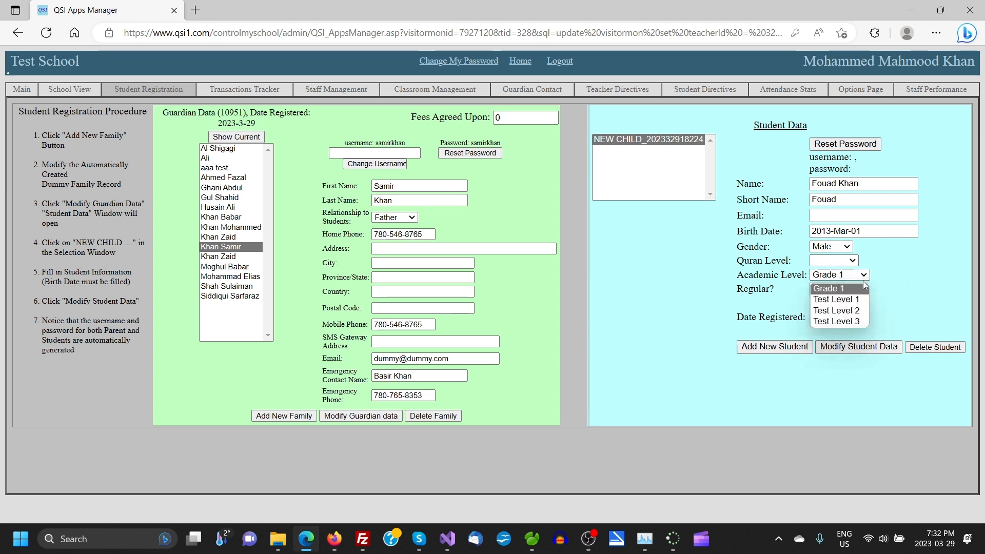
click(850, 287)
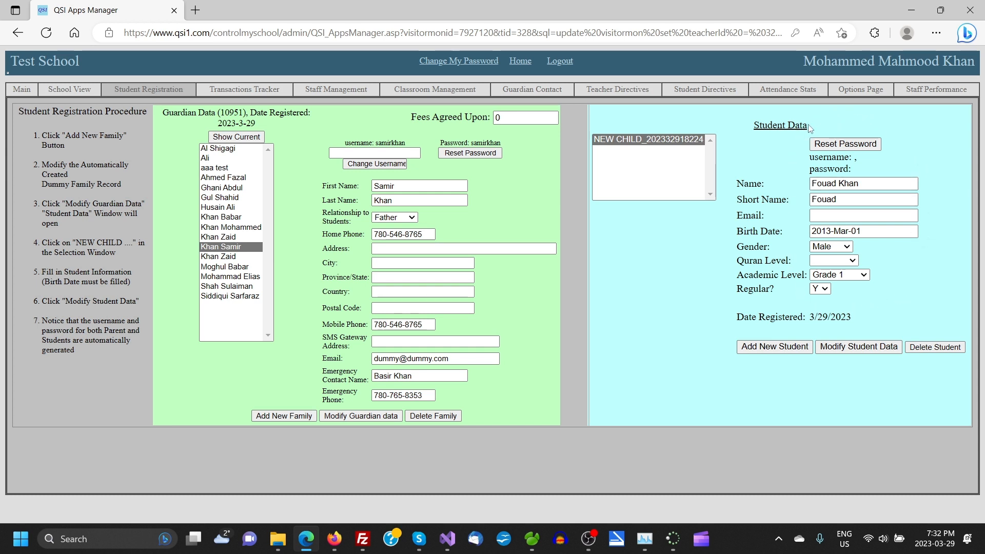
- Save the first student's details and add a second NEW CHILD placeholder student
click(847, 347)
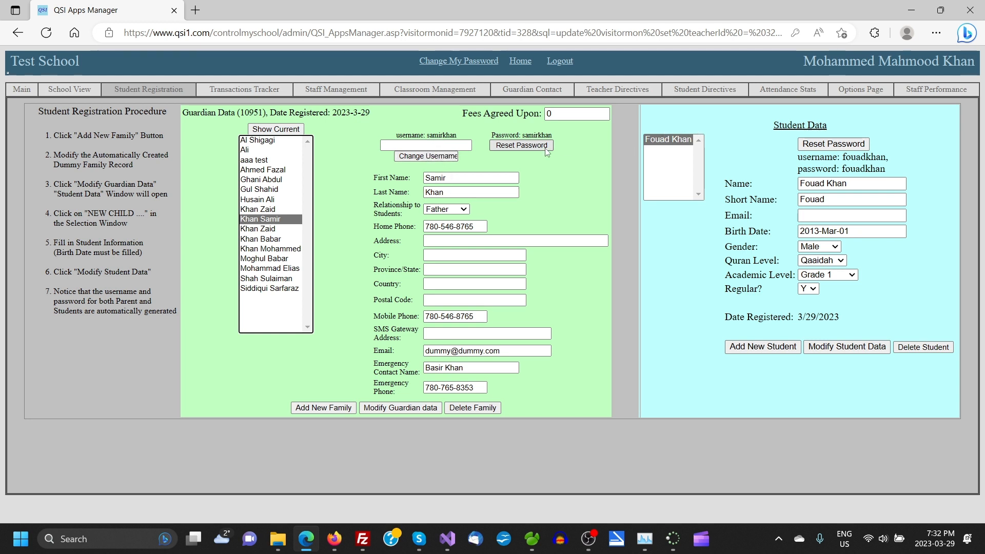
double_click(789, 127)
click(768, 133)
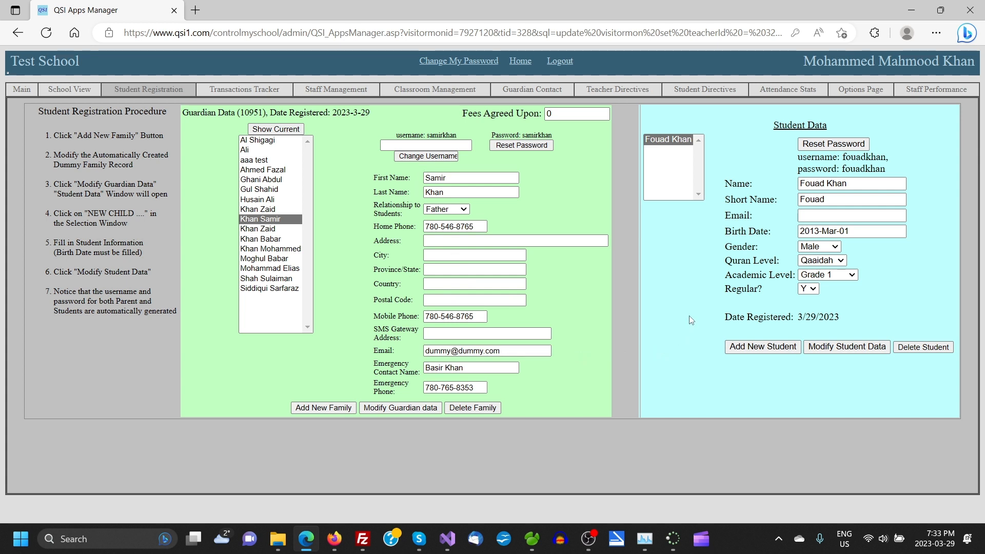
click(756, 350)
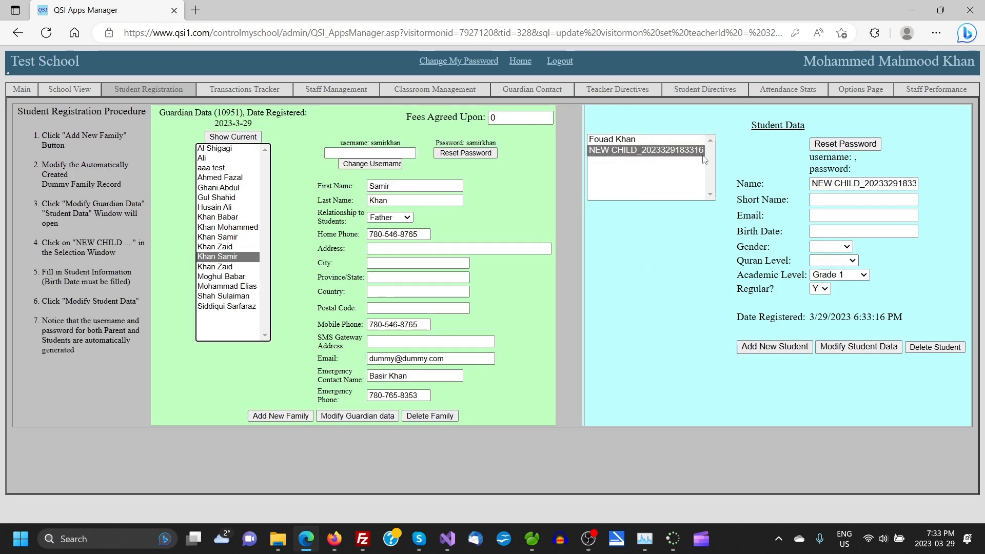
- Replace the NEW CHILD placeholder with the daughter's full name and enter her first name as short name
double_click(819, 183)
triple_click(813, 182)
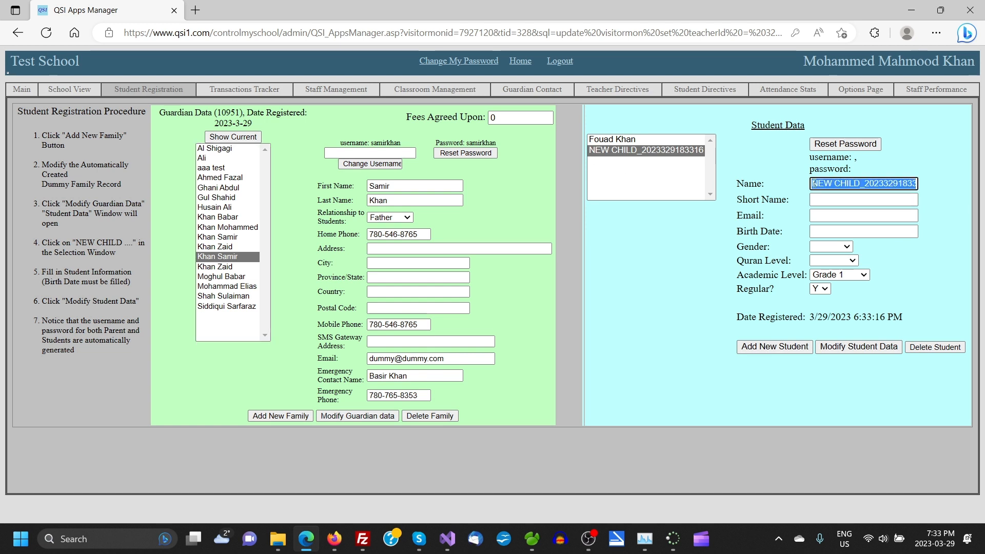
key(BackSpace)
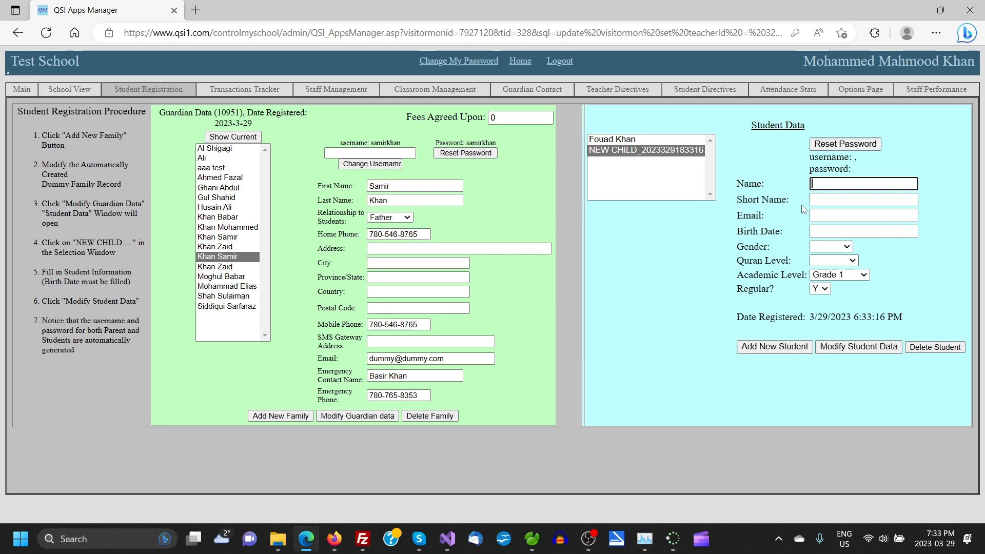
text(Far)
key(BackSpace)
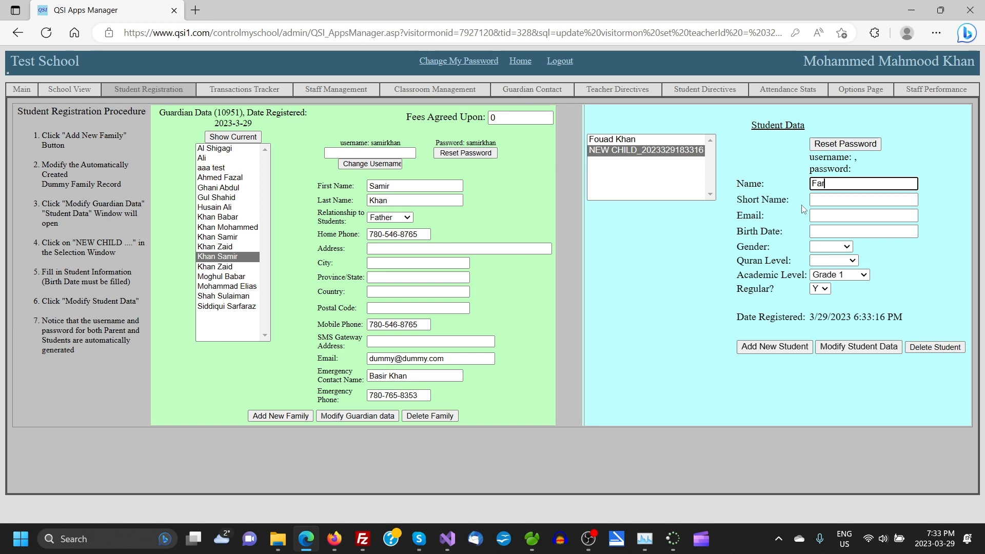
text(i)
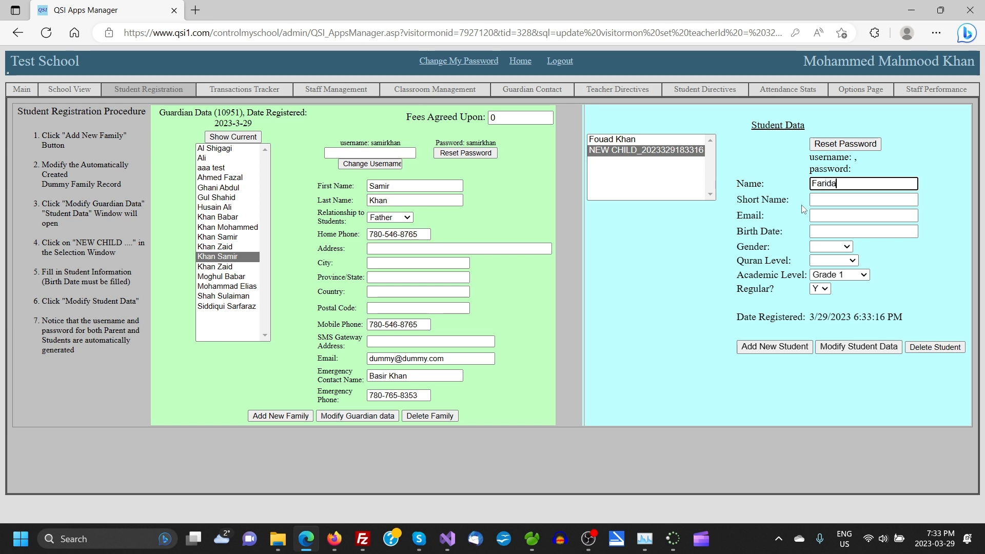
text(da)
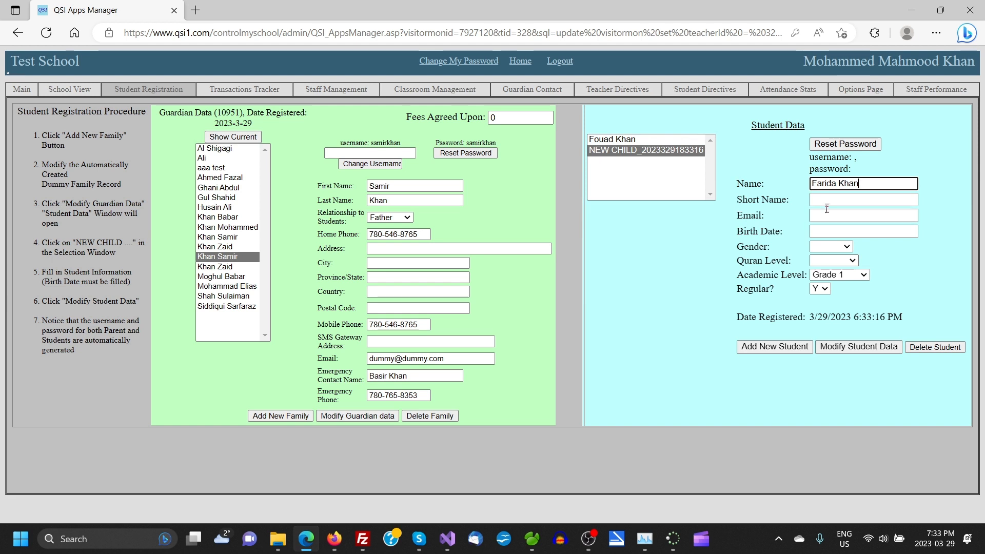
click(825, 200)
text(Farida)
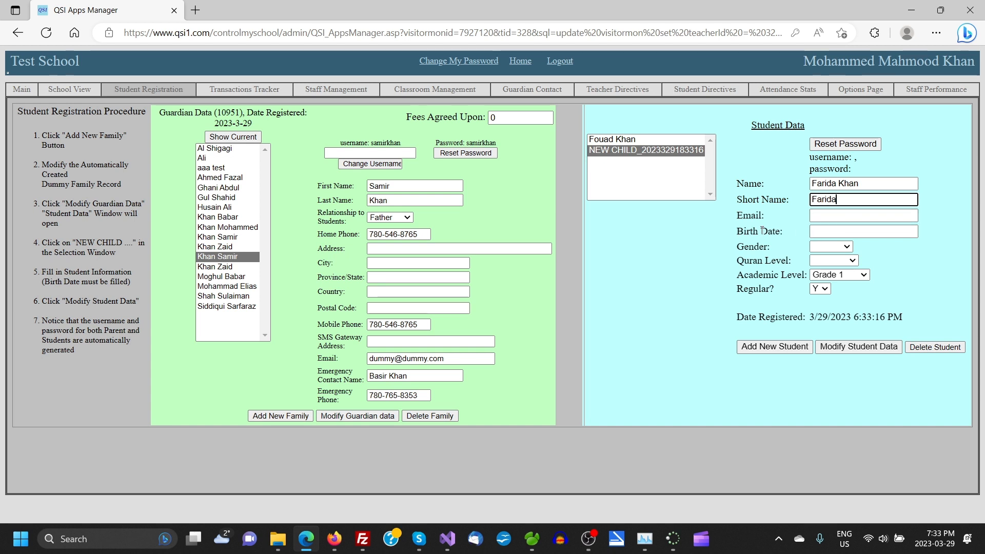
- Pick 15 February 2016 as the second child's birth date in the calendar
click(895, 232)
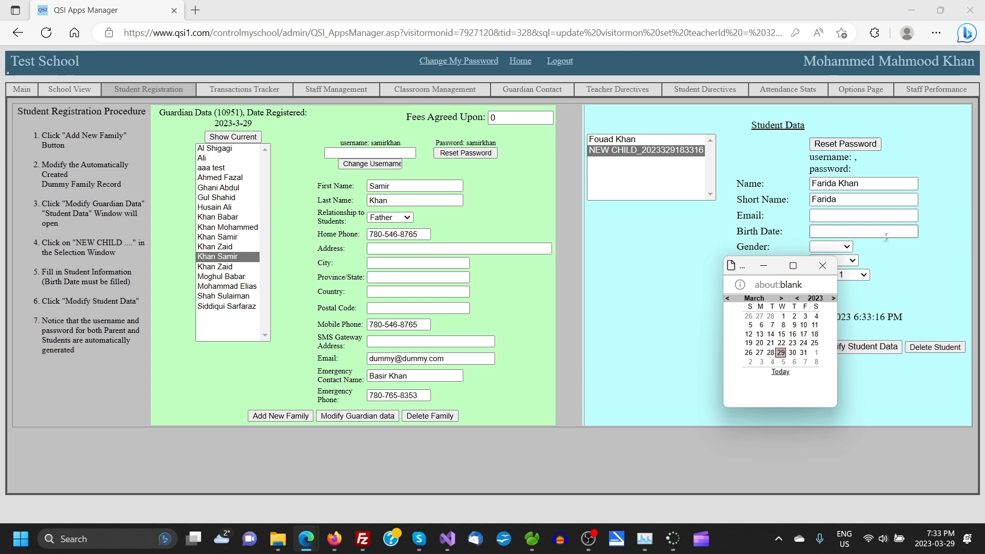
click(797, 298)
click(797, 299)
click(798, 298)
click(798, 299)
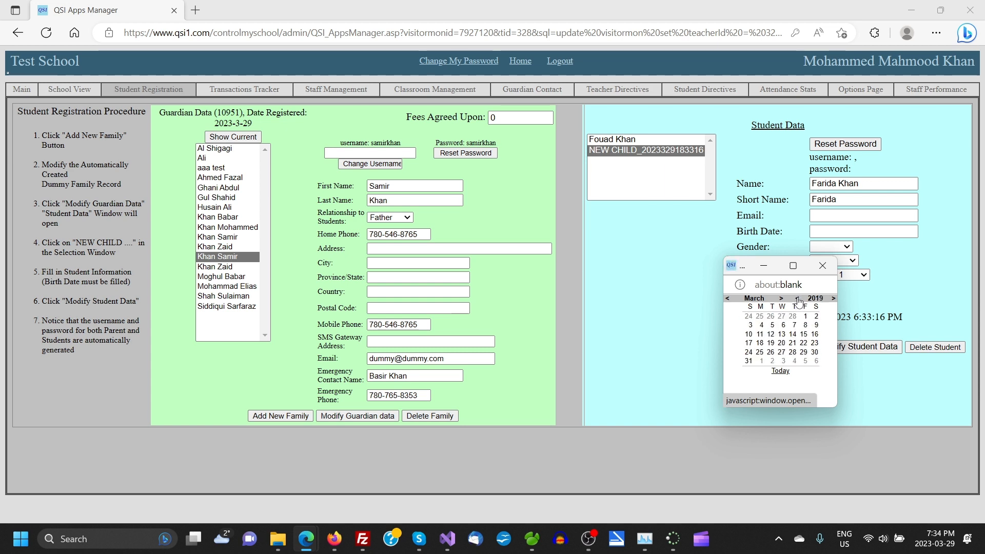
click(797, 298)
click(798, 298)
click(797, 298)
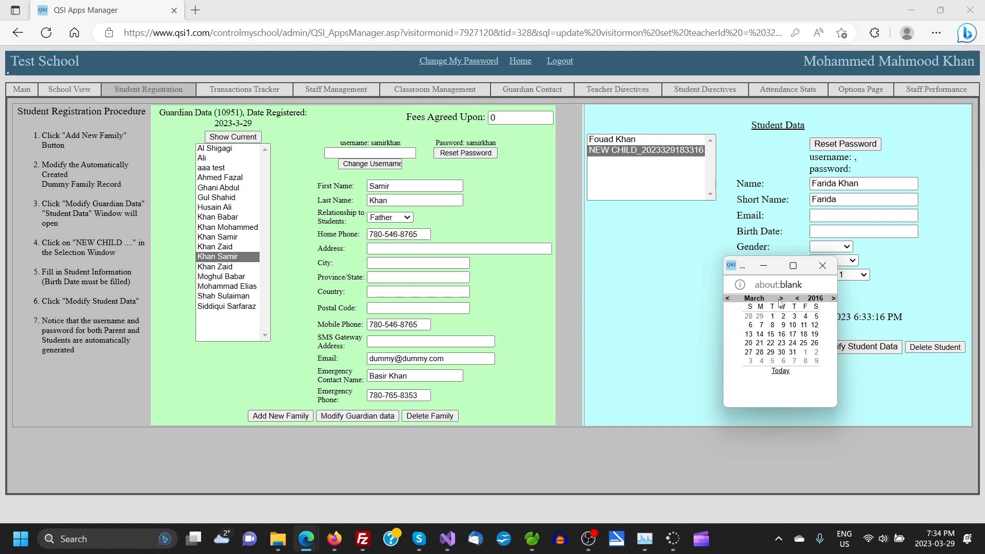
click(729, 301)
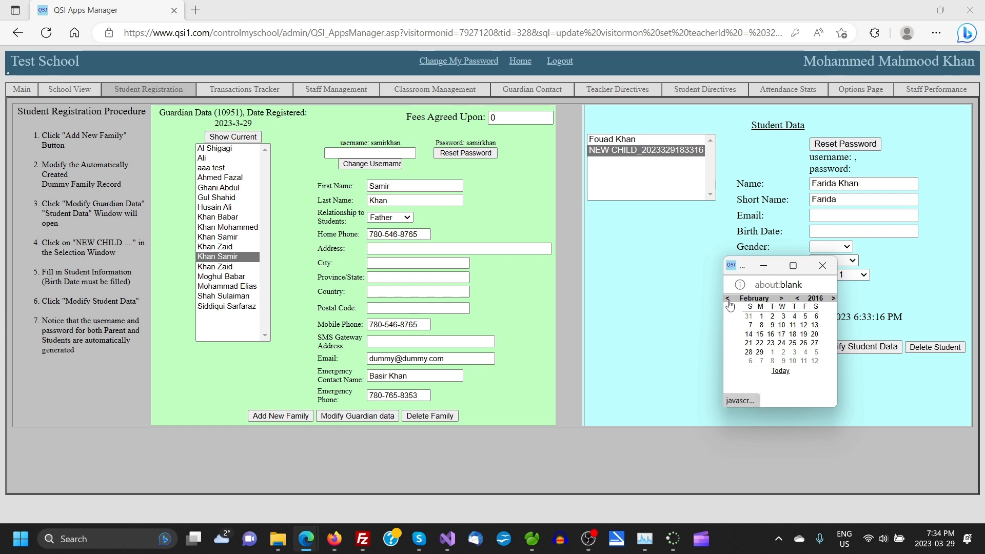
click(759, 334)
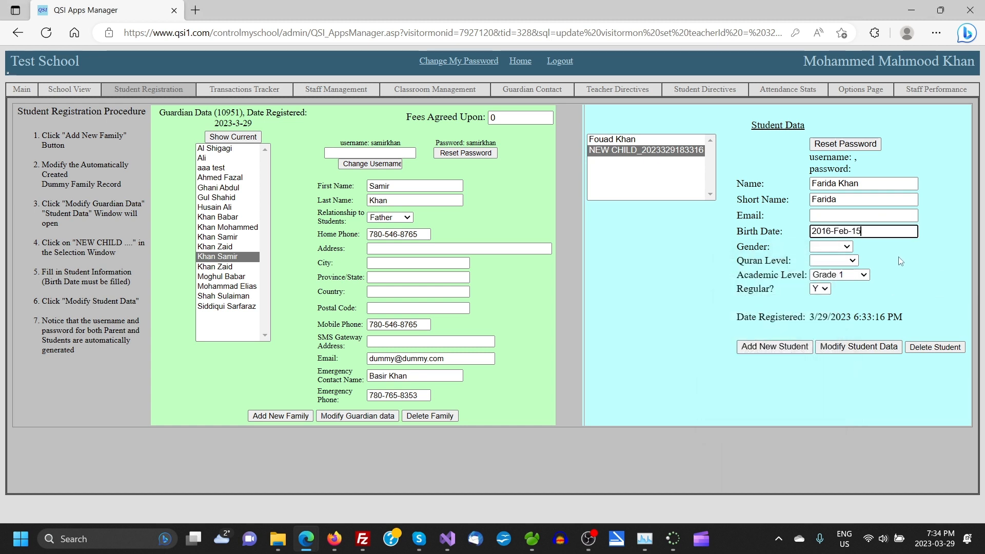
- Set her gender to Female and Quran level to Qaaidah, then save the record
click(849, 248)
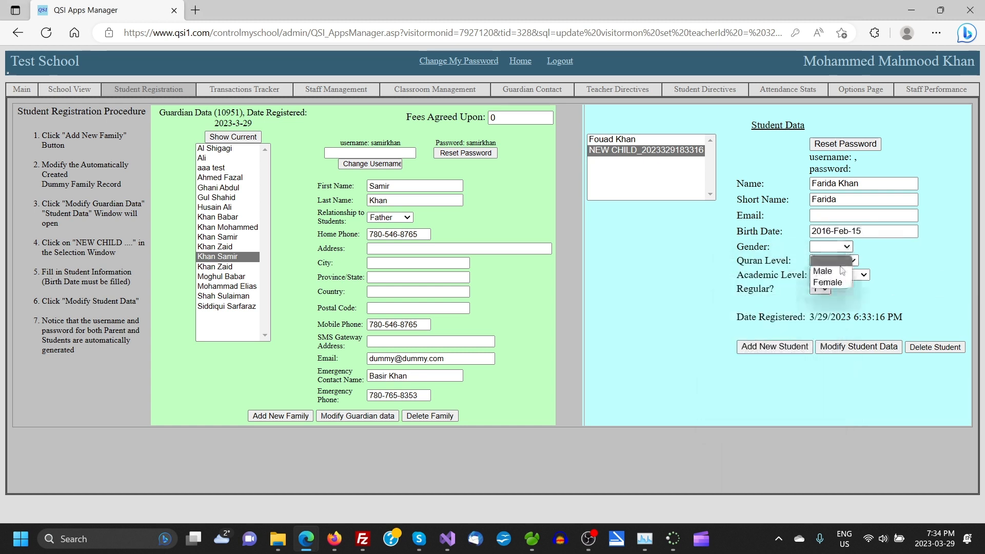
click(839, 282)
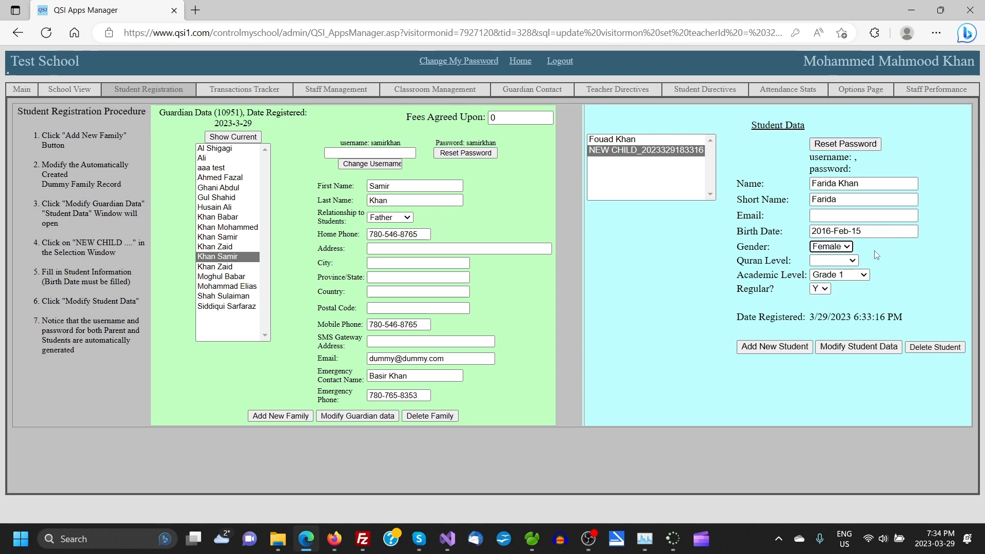
click(851, 261)
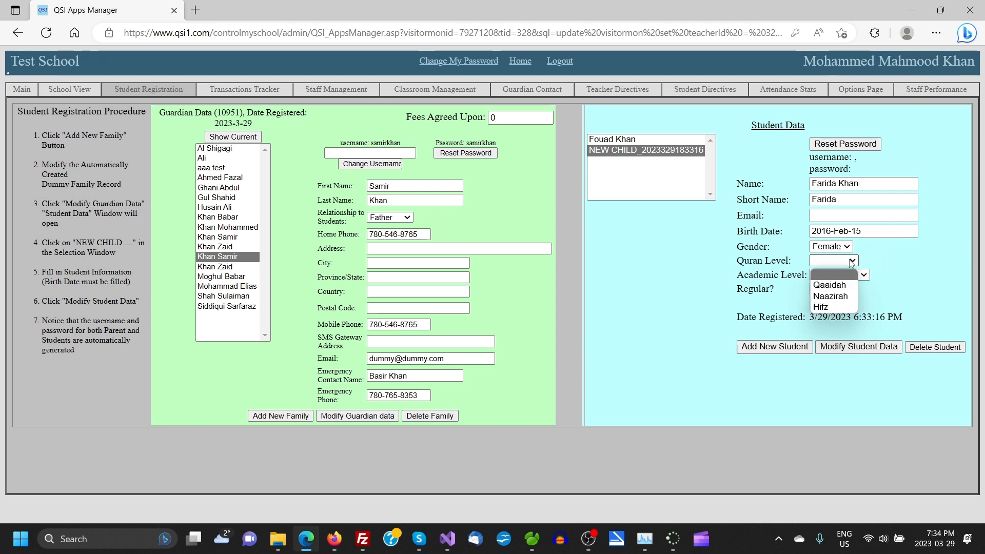
click(831, 286)
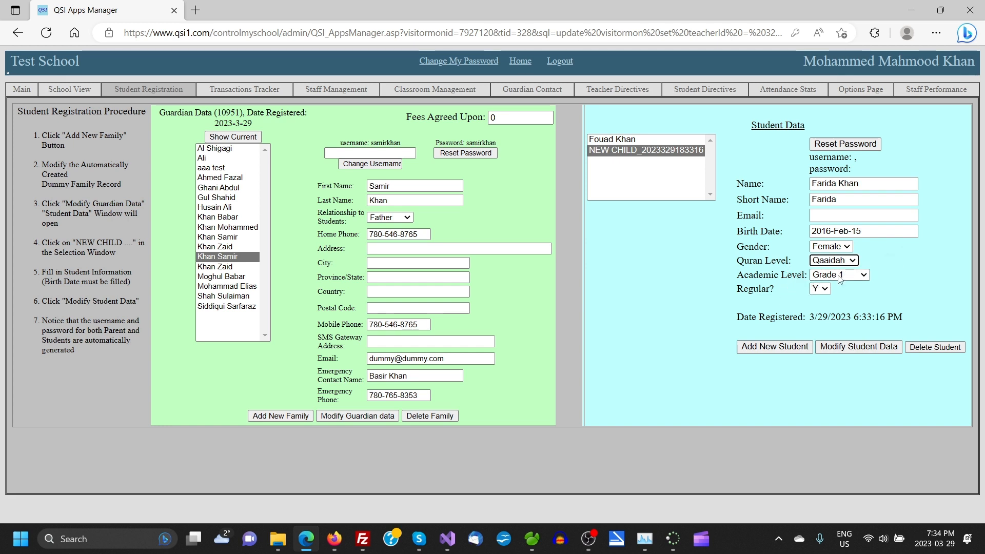
click(855, 348)
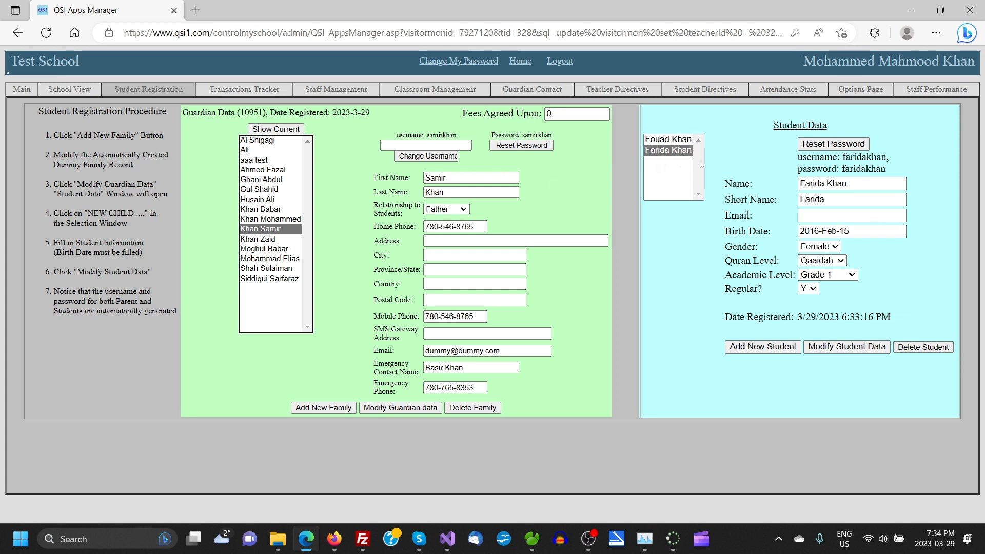
- Change the first child's Quran level from Qaaidah to Naazirah and save
click(665, 140)
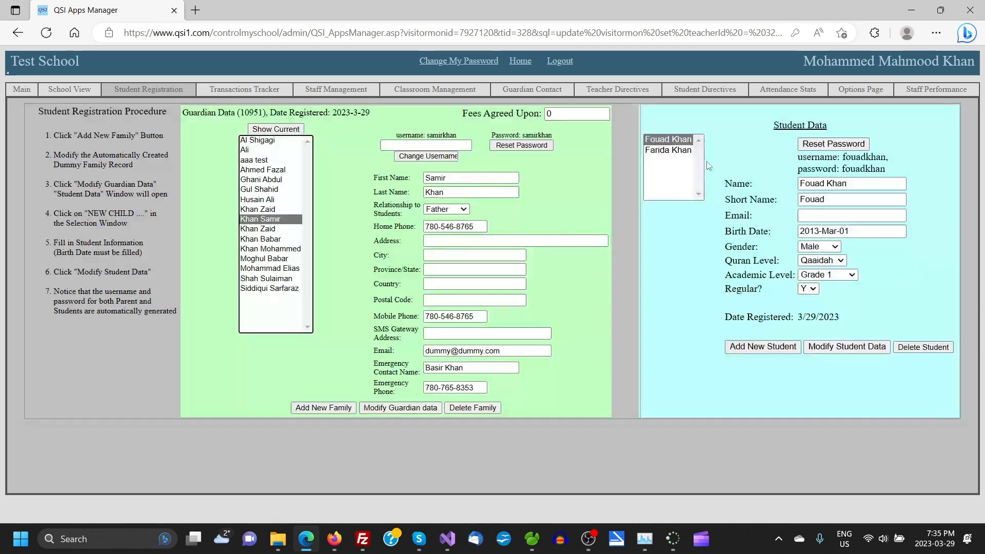
click(839, 262)
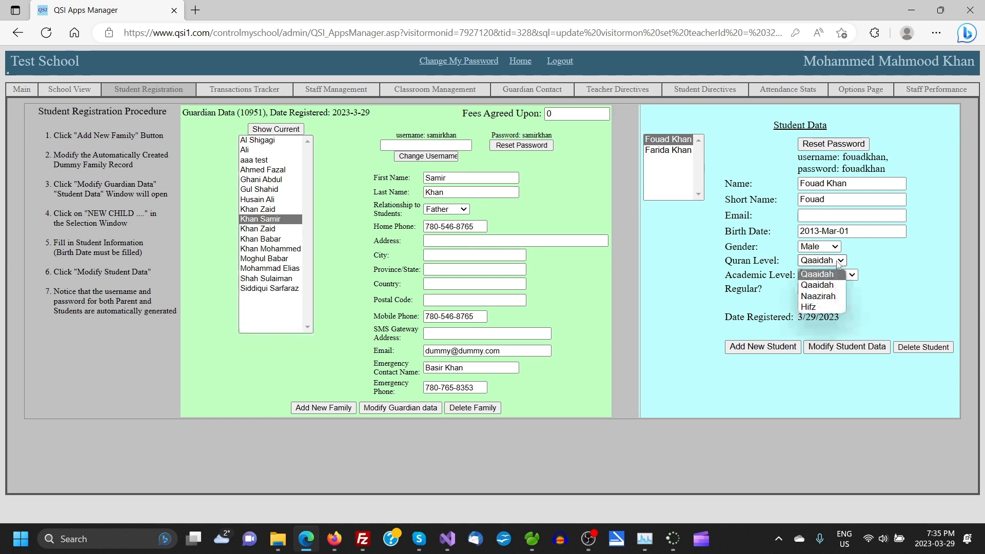
click(831, 297)
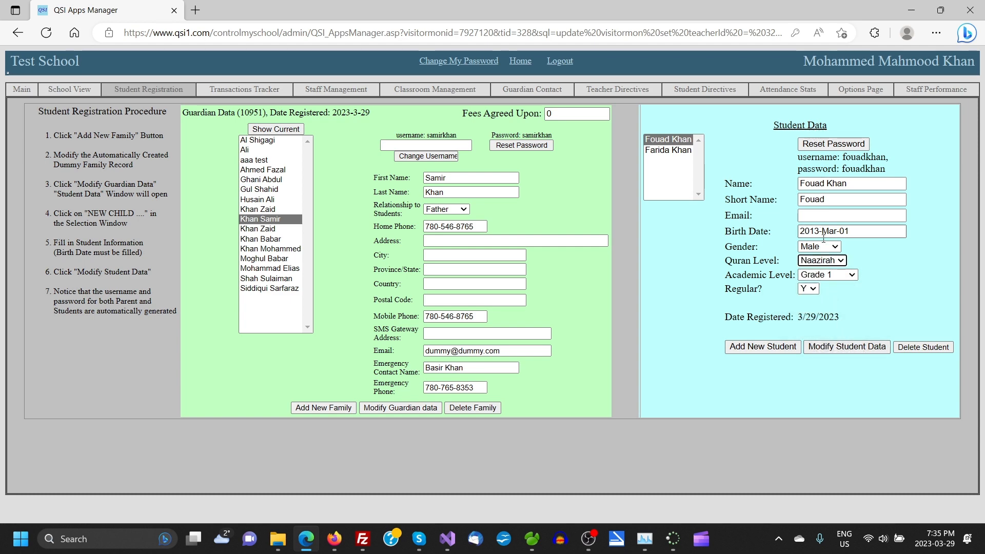
click(841, 349)
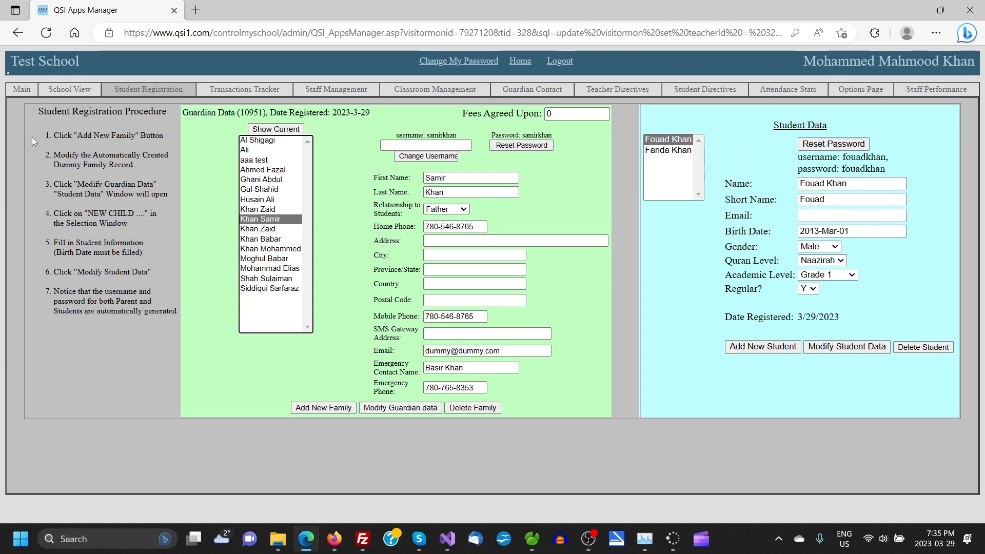
- Open the Main page and set the roster's Name Style to Full to check both children
click(15, 91)
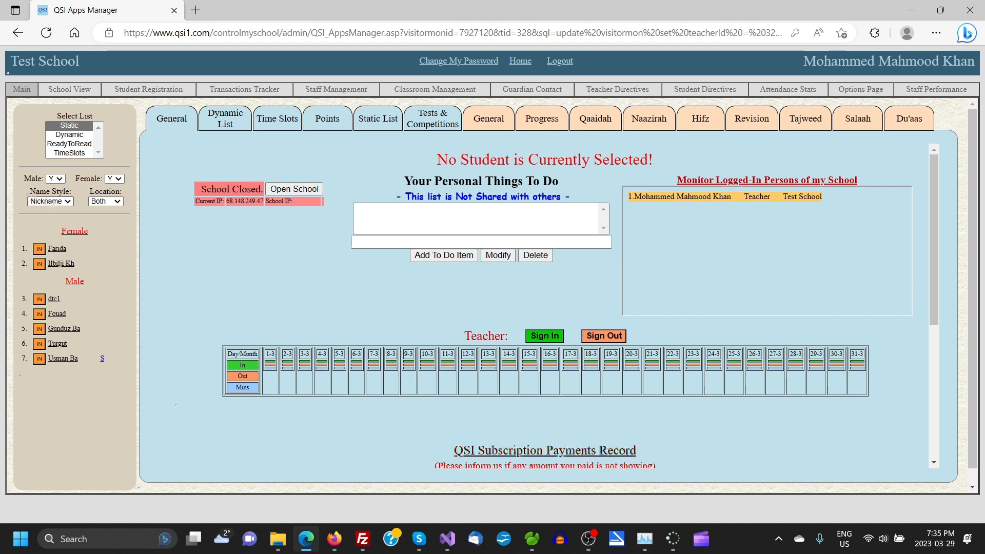
click(69, 202)
click(39, 214)
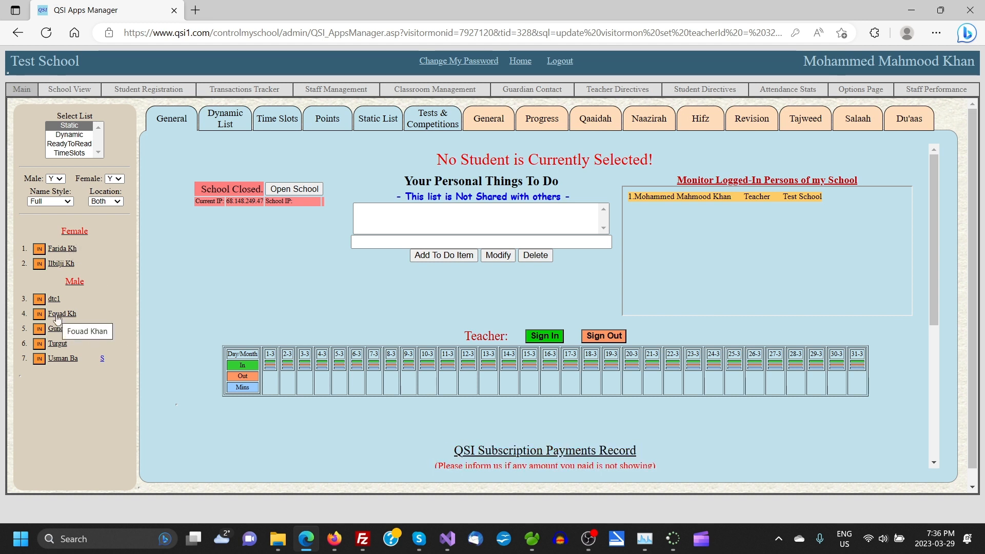
click(69, 205)
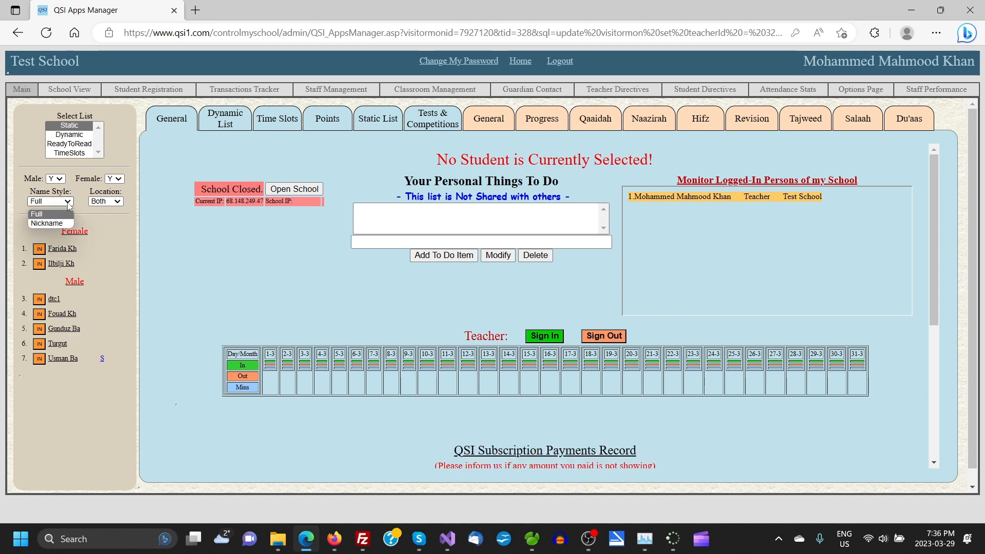